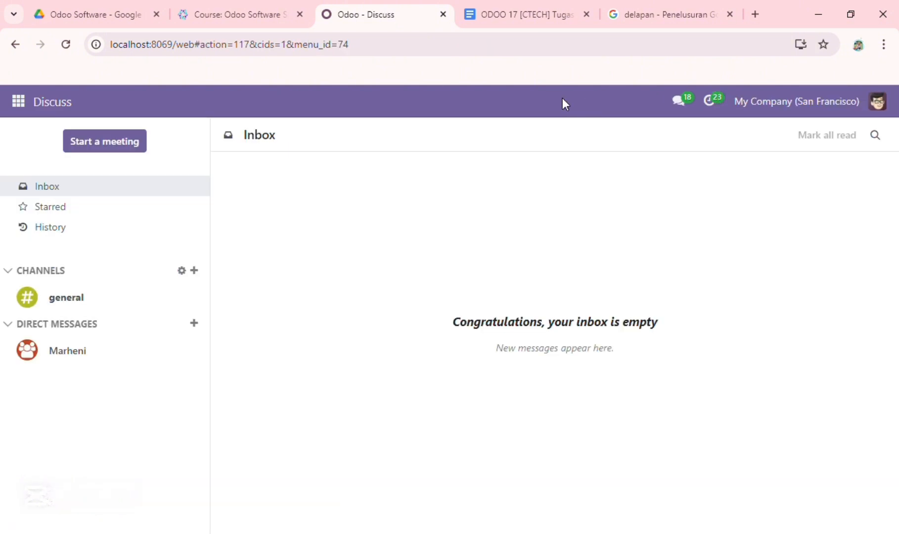
Open the configuration settings of the Manufacturing module.
{"action": "left_click", "coordinate": [29, 105]}
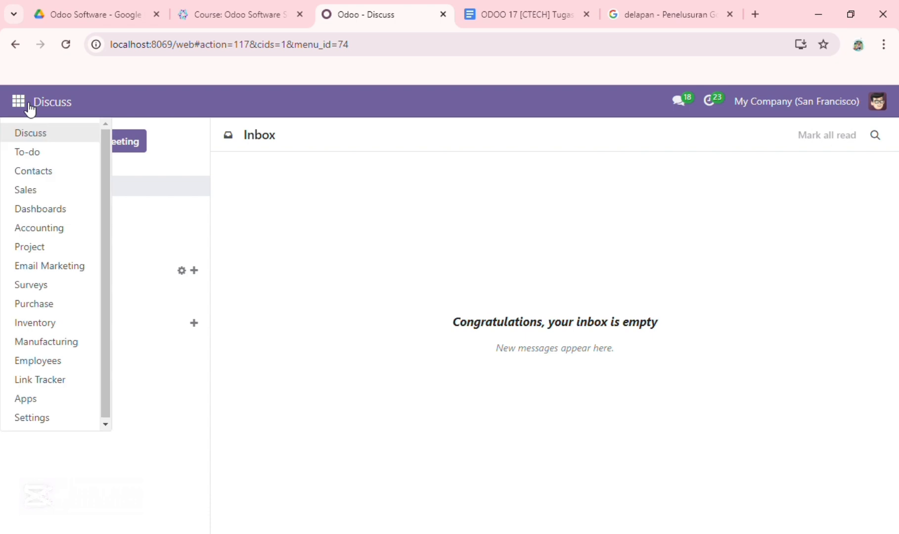
{"action": "left_click", "coordinate": [82, 345]}
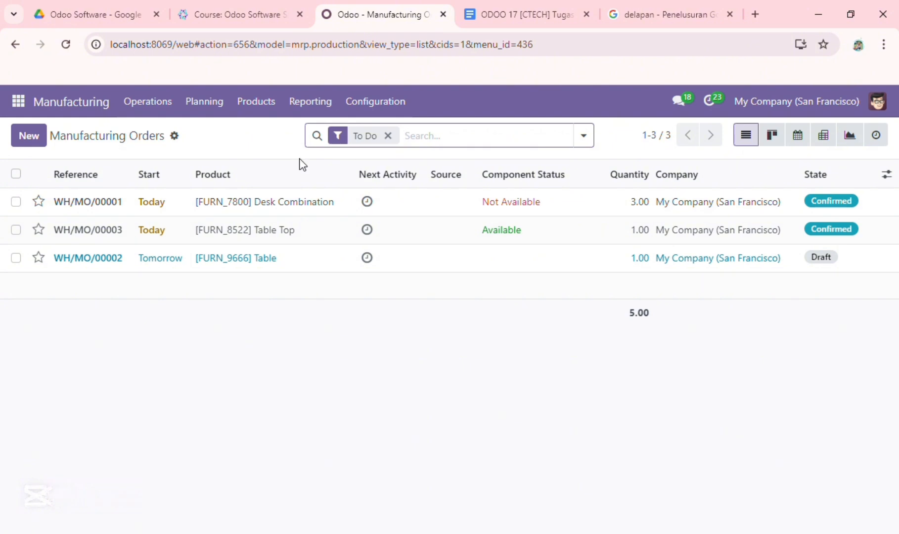
{"action": "left_click", "coordinate": [402, 114]}
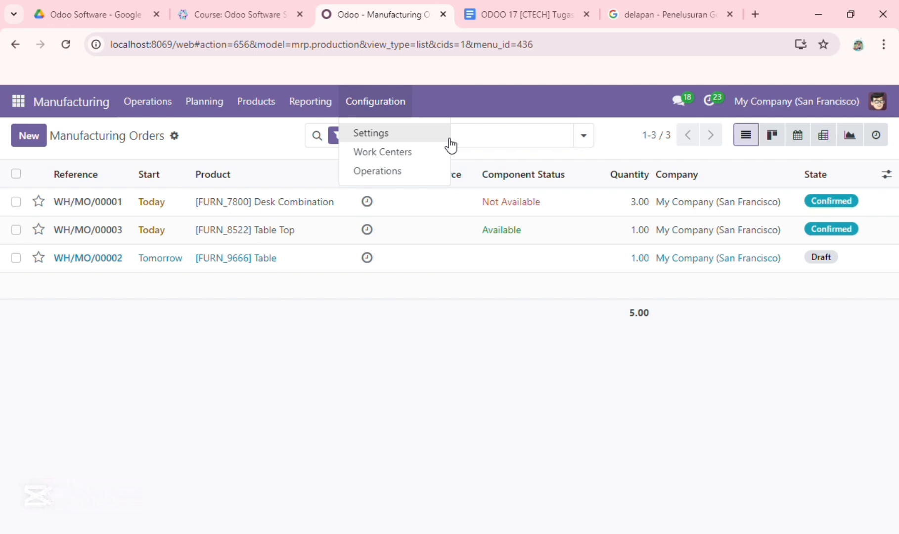
{"action": "left_click", "coordinate": [281, 333]}
{"action": "left_click", "coordinate": [399, 104]}
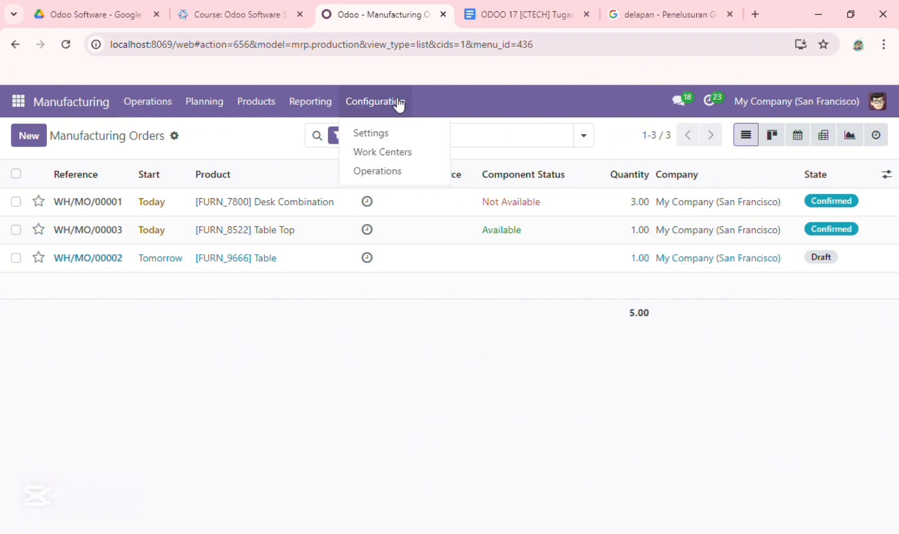
{"action": "left_click", "coordinate": [431, 134]}
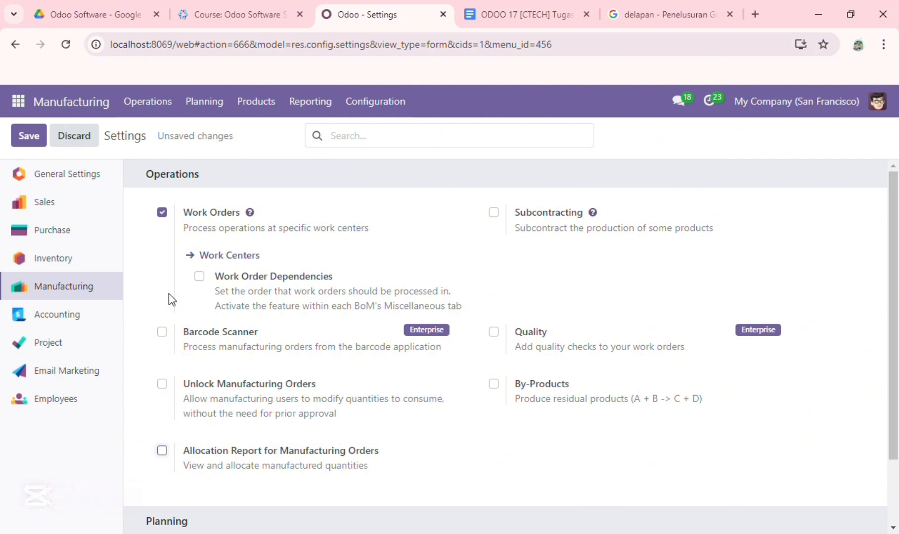
From the Work Orders setting, create a work center named WC Ctech with working hours of Standard 40 hours/week.
{"action": "mouse_move", "coordinate": [257, 262]}
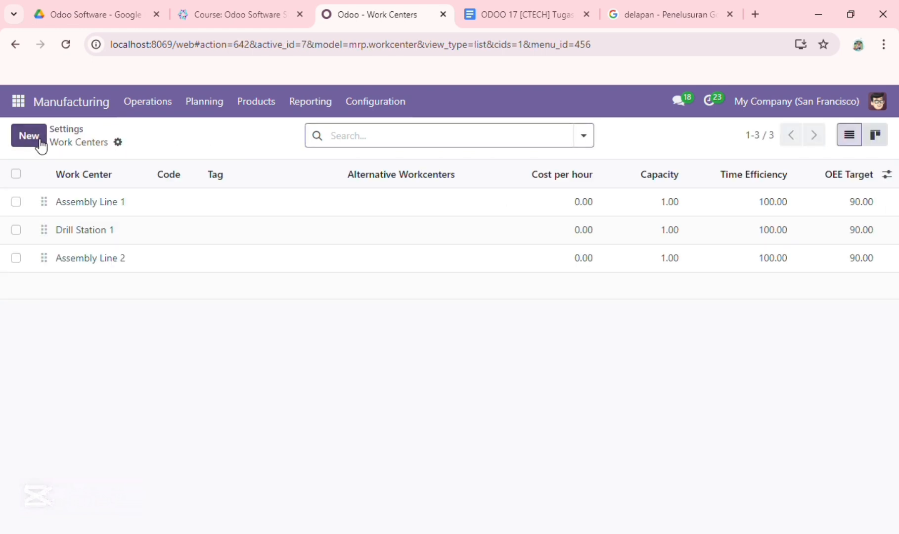
{"action": "left_click", "coordinate": [35, 138]}
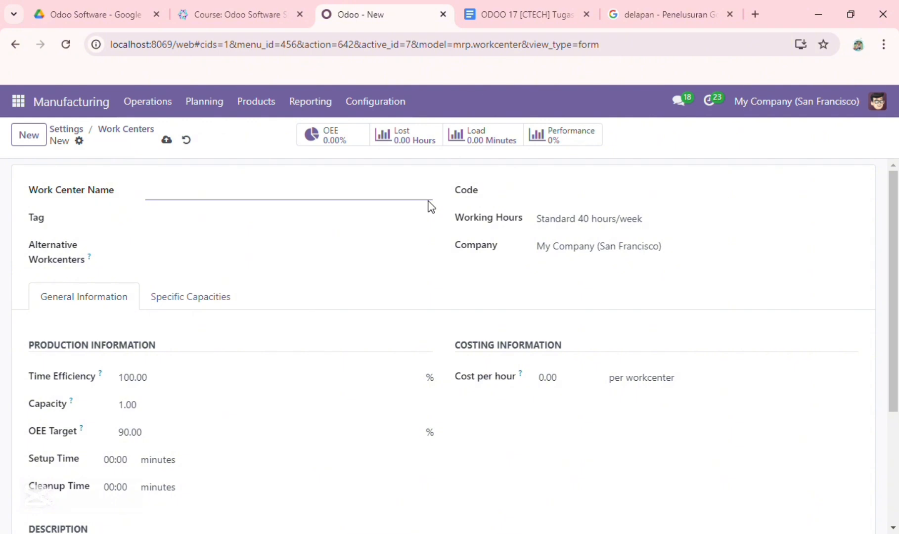
{"action": "type", "text": "WC Ctech"}
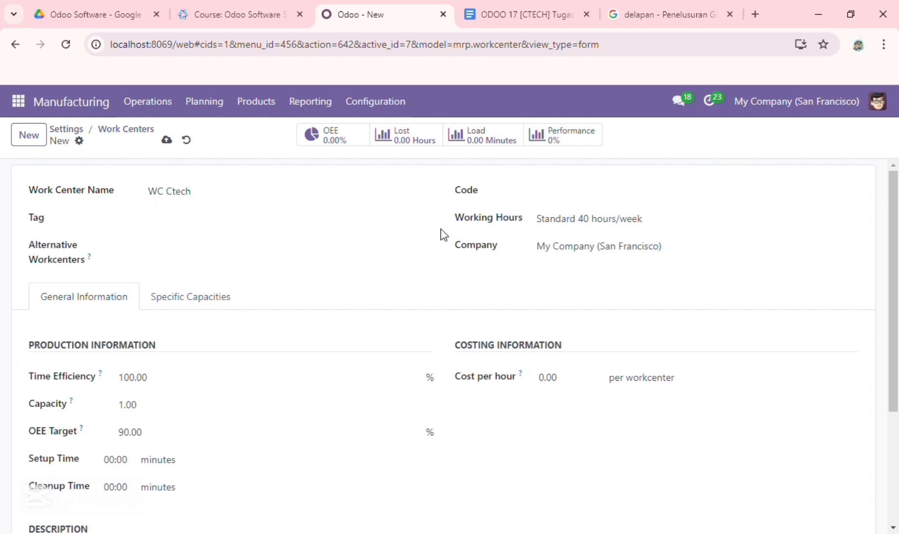
{"action": "left_click", "coordinate": [611, 226]}
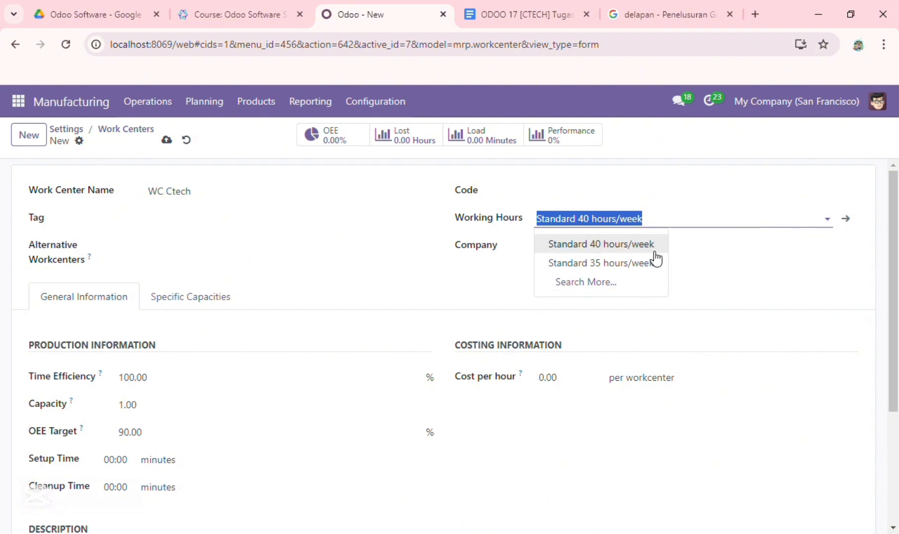
{"action": "left_click", "coordinate": [655, 252]}
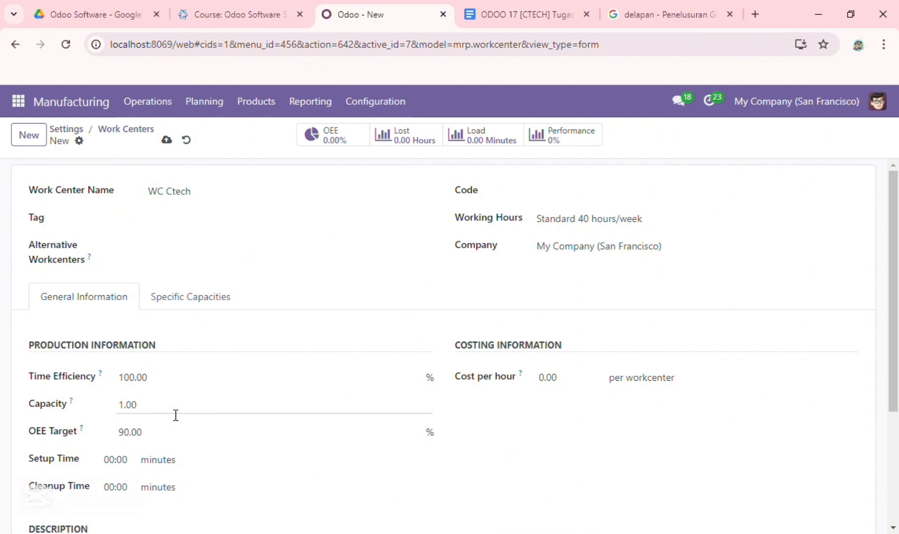
Set the work center's cost per hour to 1000 and save the record.
{"action": "left_click", "coordinate": [576, 385]}
{"action": "type", "text": "1000"}
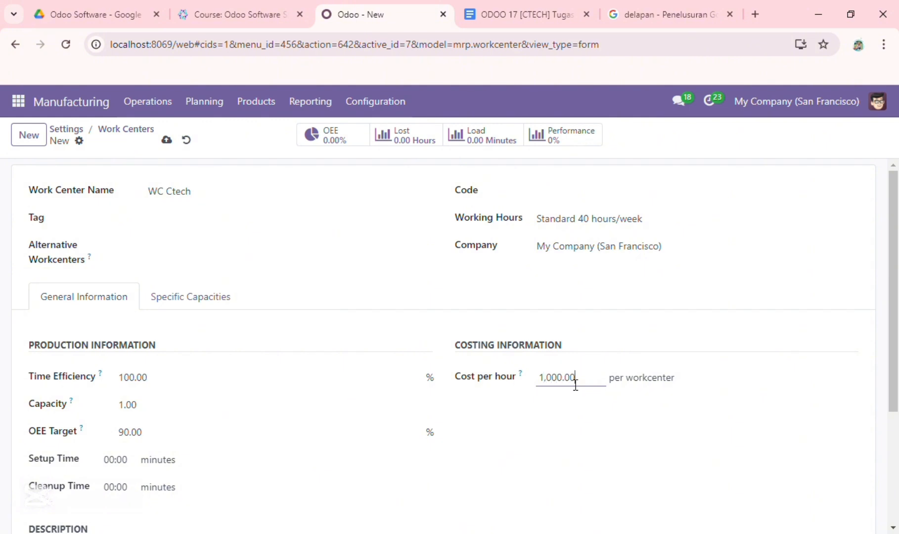
{"action": "left_click", "coordinate": [173, 146]}
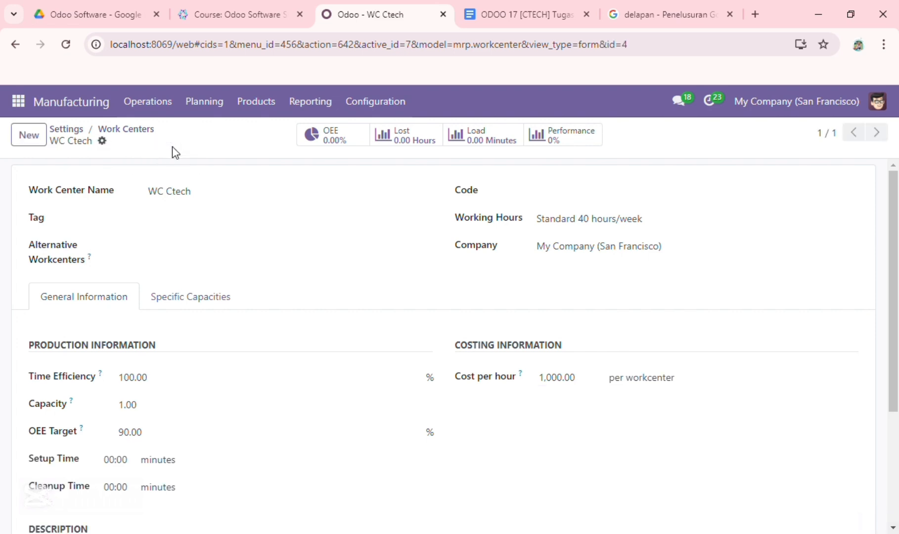
Enable Unlock Manufacturing Orders and Allocation Report for Manufacturing Orders in the manufacturing settings, and save them.
{"action": "left_click", "coordinate": [403, 118]}
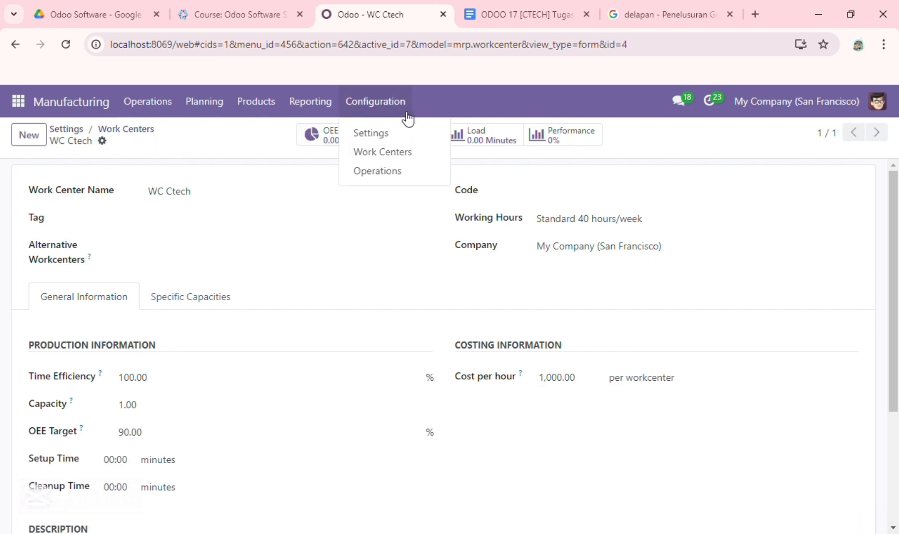
{"action": "left_click", "coordinate": [443, 142]}
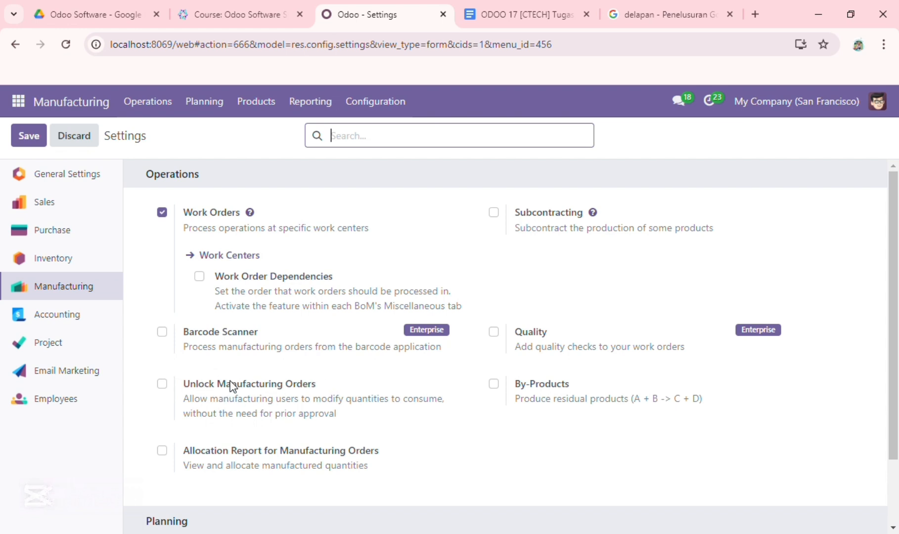
{"action": "left_click", "coordinate": [162, 385]}
{"action": "left_click", "coordinate": [163, 451]}
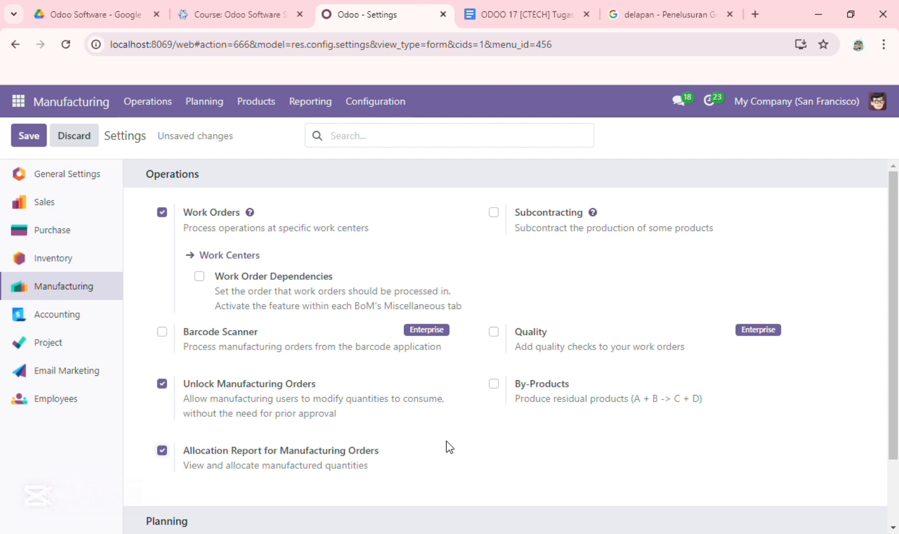
{"action": "left_click", "coordinate": [25, 140]}
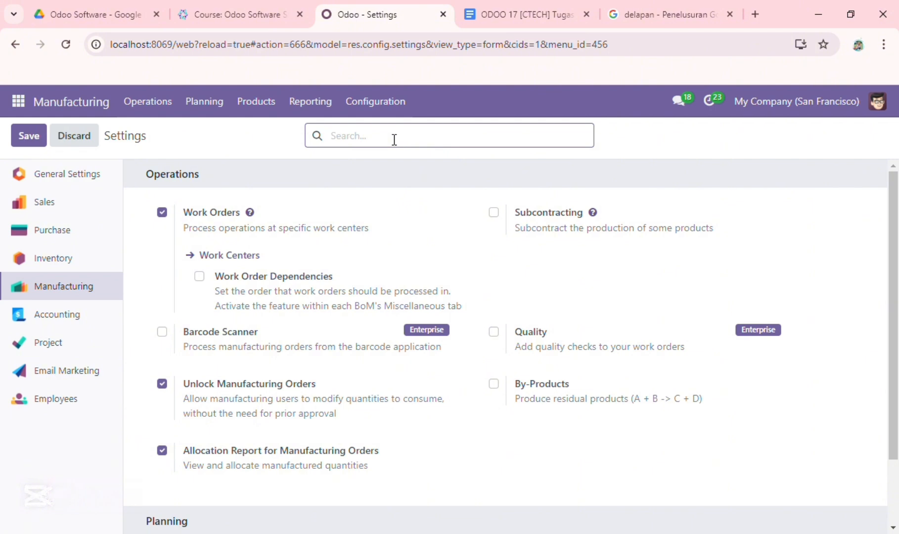
Start a new bill of materials and create the product Meja Kayu for it.
{"action": "left_click", "coordinate": [256, 105]}
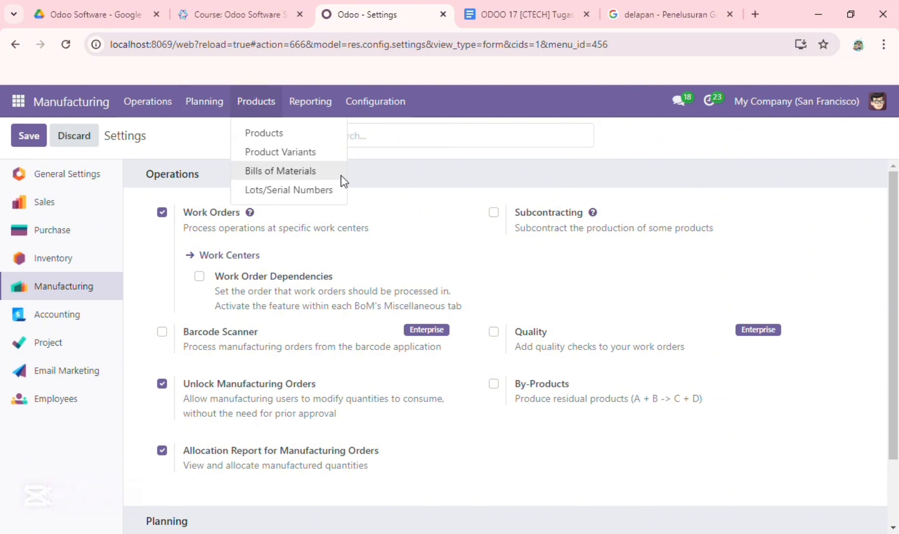
{"action": "left_click", "coordinate": [322, 172]}
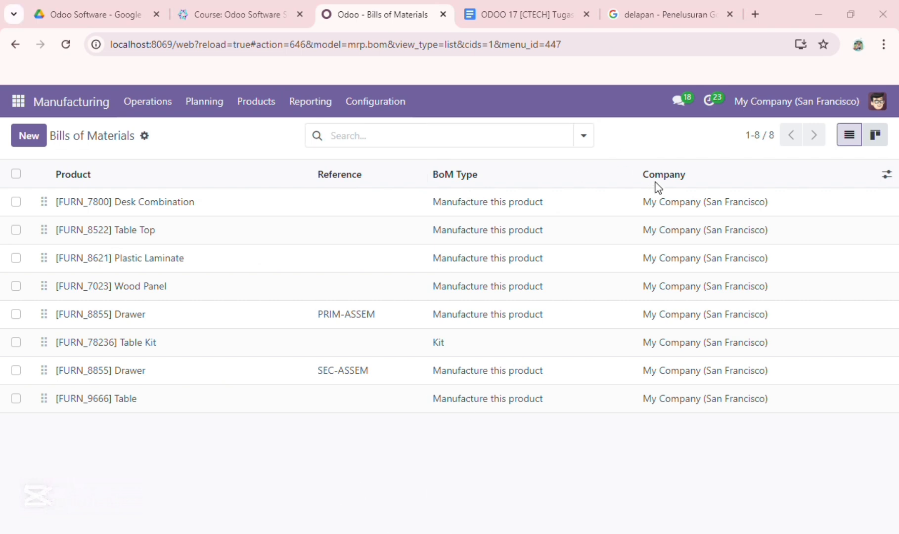
{"action": "left_click", "coordinate": [686, 164]}
{"action": "left_click", "coordinate": [41, 143]}
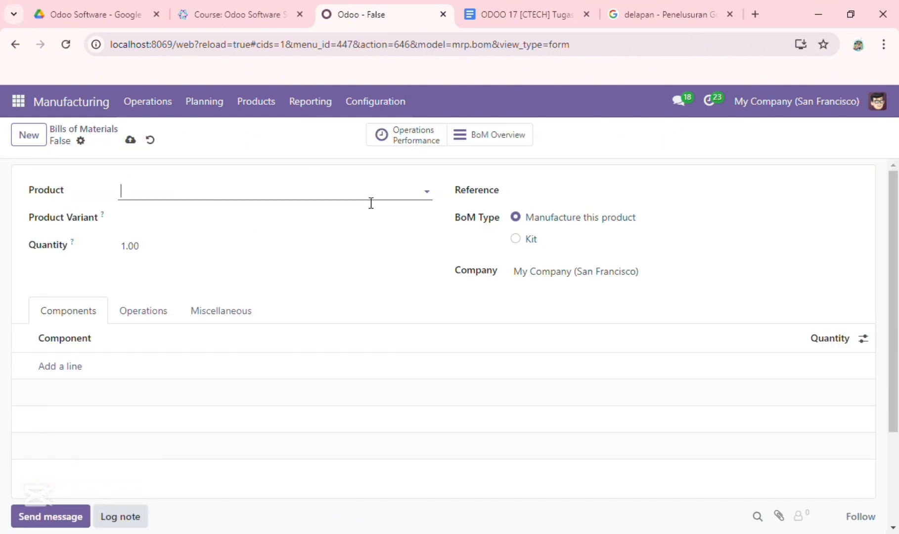
{"action": "type", "text": "Mej"}
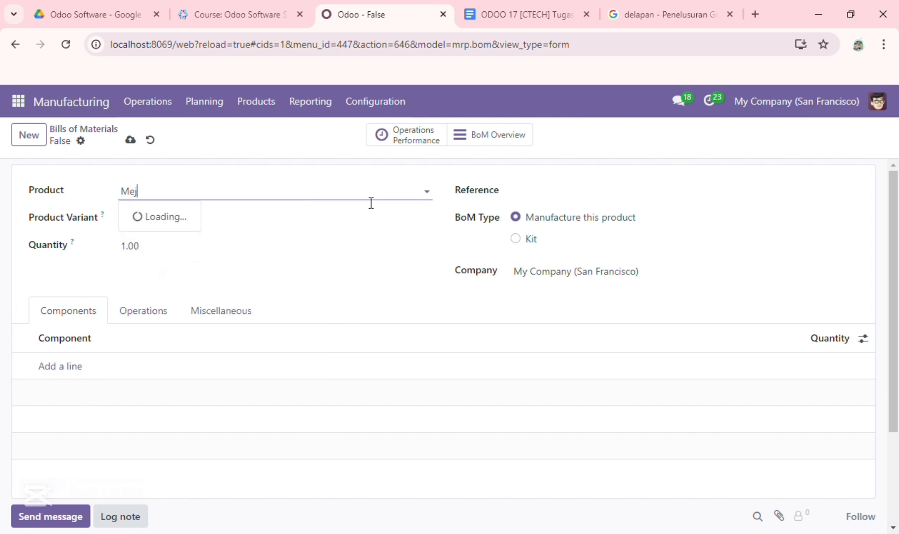
{"action": "type", "text": "a Kayu"}
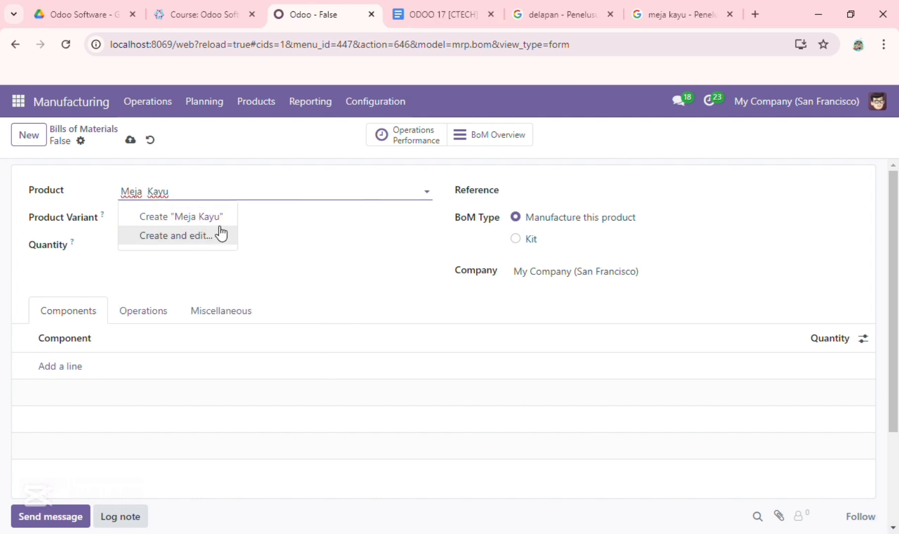
{"action": "left_click", "coordinate": [217, 216]}
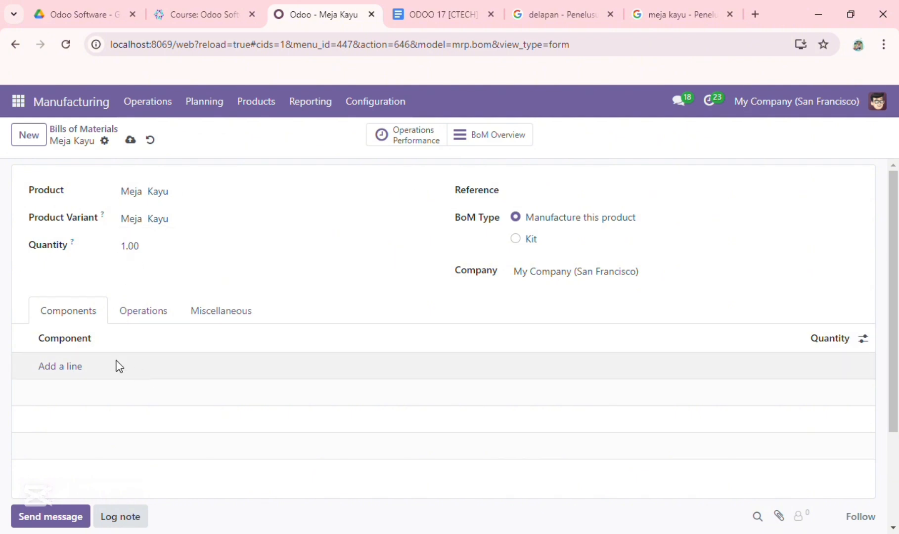
Add the Wood Panel (FURN_7023) and Drawer Black (FURN_2100) as components of the Meja Kayu bill of materials.
{"action": "left_click", "coordinate": [85, 374]}
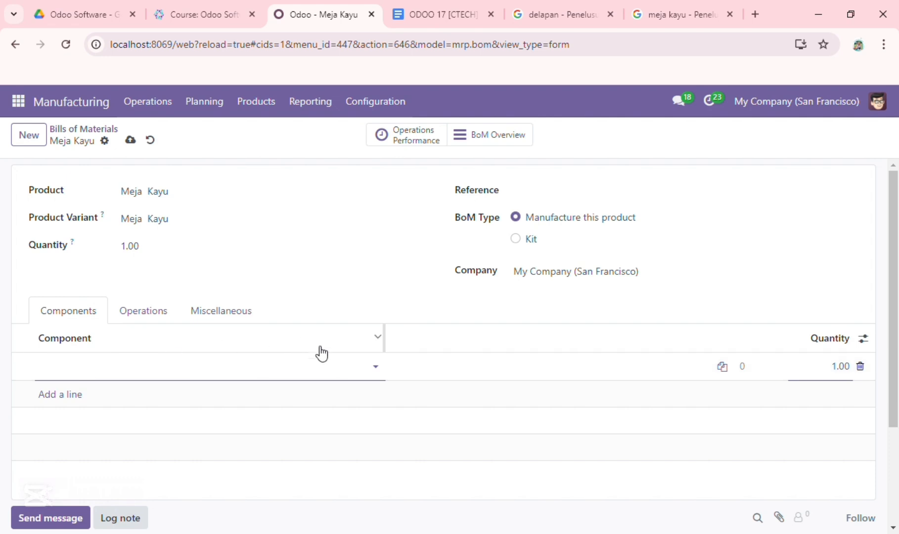
{"action": "left_click", "coordinate": [382, 369]}
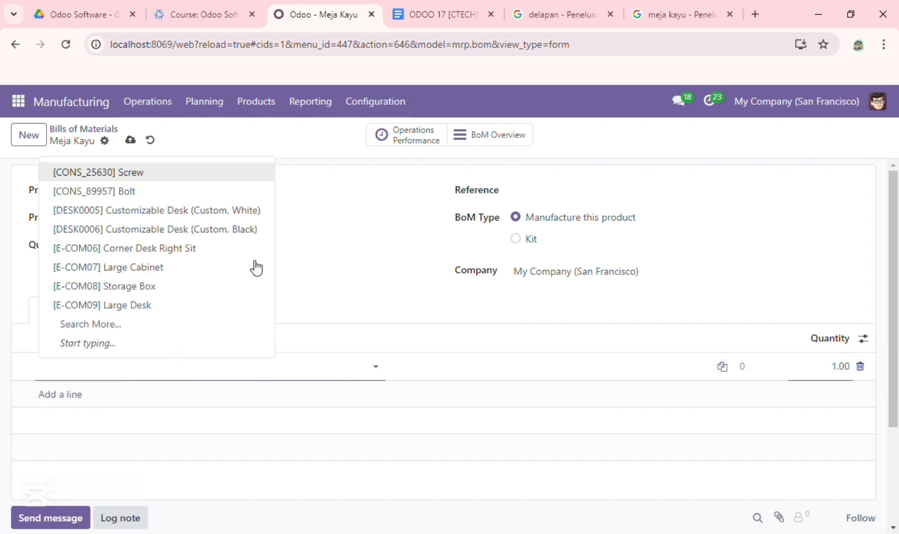
{"action": "left_click", "coordinate": [160, 325]}
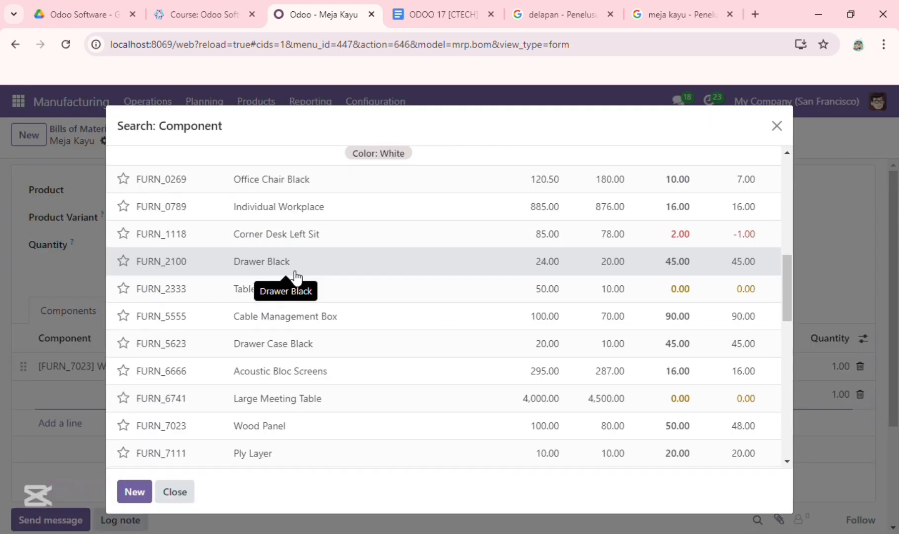
{"action": "left_click", "coordinate": [294, 271]}
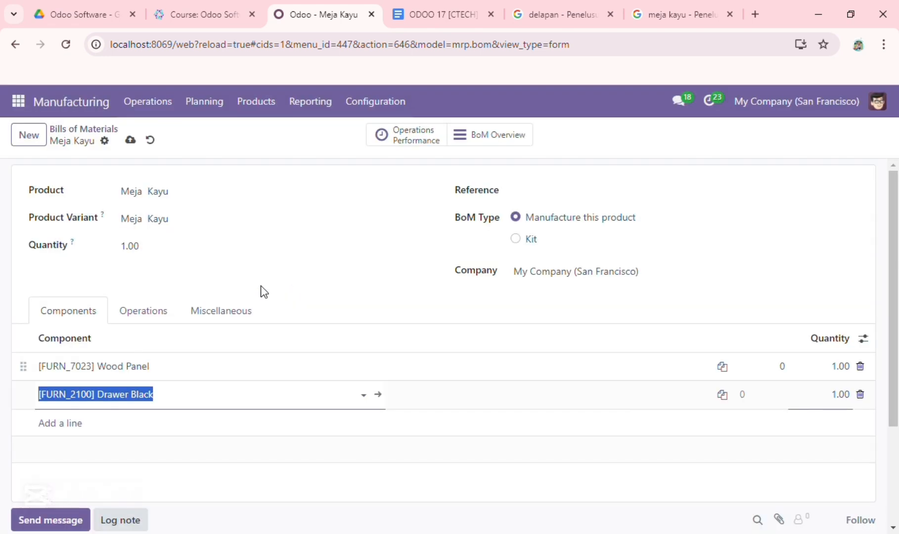
{"action": "left_click", "coordinate": [343, 302]}
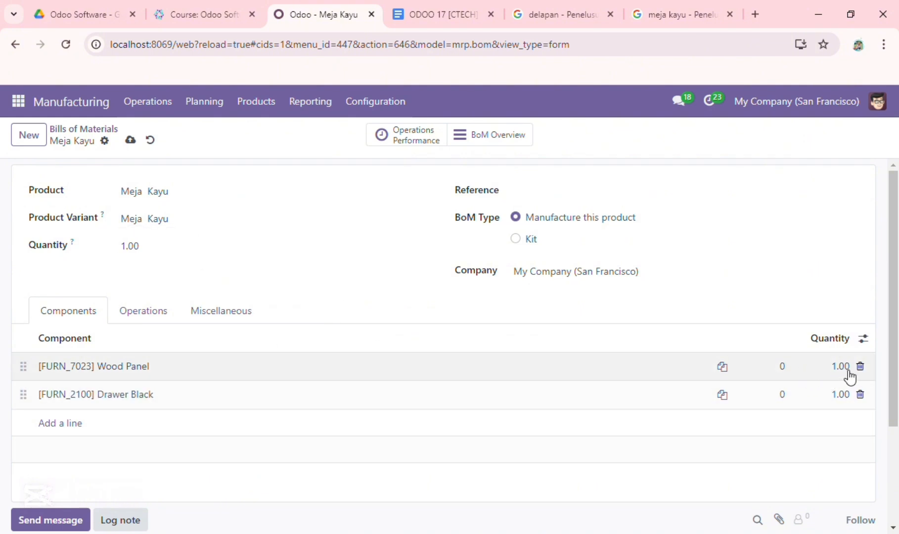
Set the Wood Panel component's quantity to 2 and save the bill of materials.
{"action": "left_click", "coordinate": [850, 375]}
{"action": "type", "text": "2"}
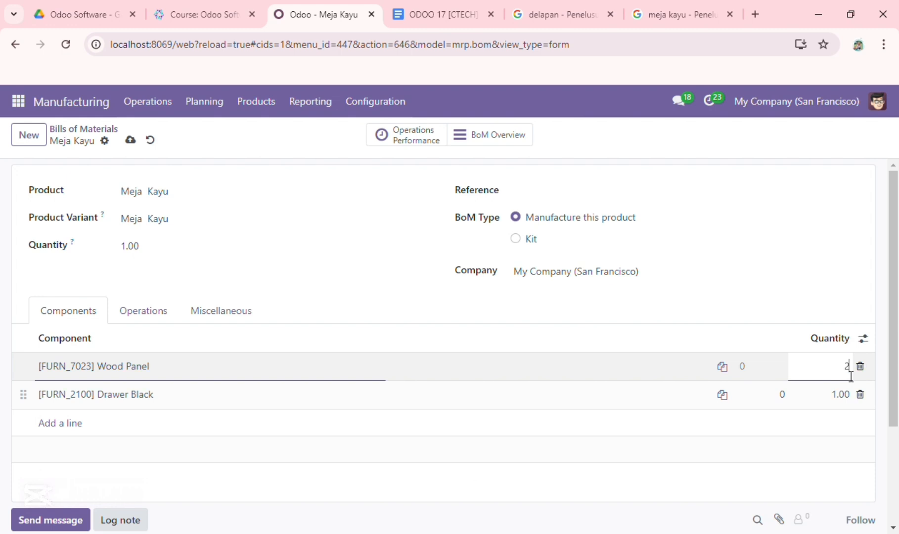
{"action": "key", "text": "Return"}
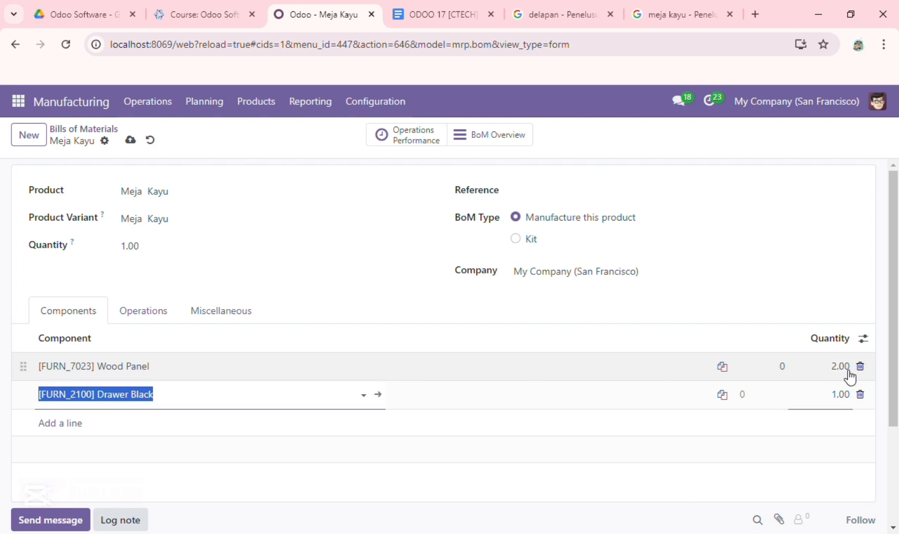
{"action": "left_click", "coordinate": [652, 319]}
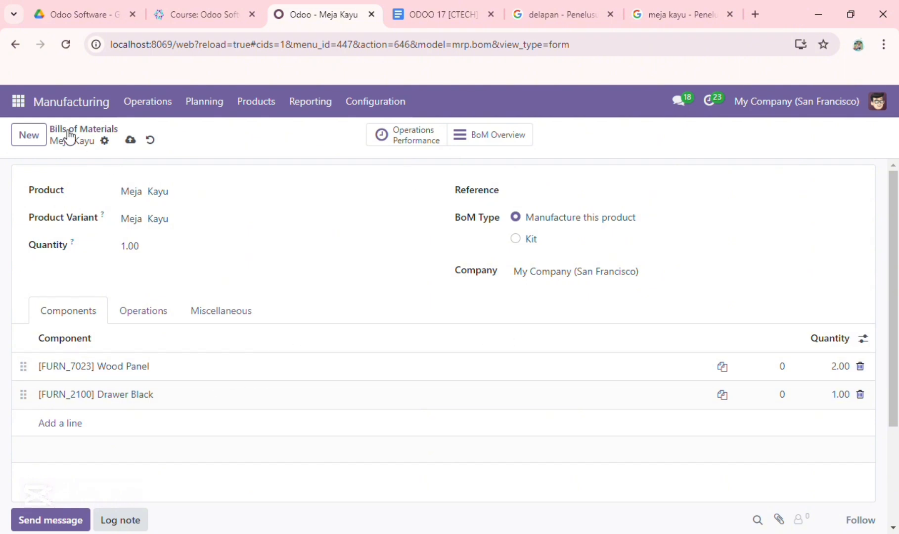
{"action": "left_click", "coordinate": [130, 141]}
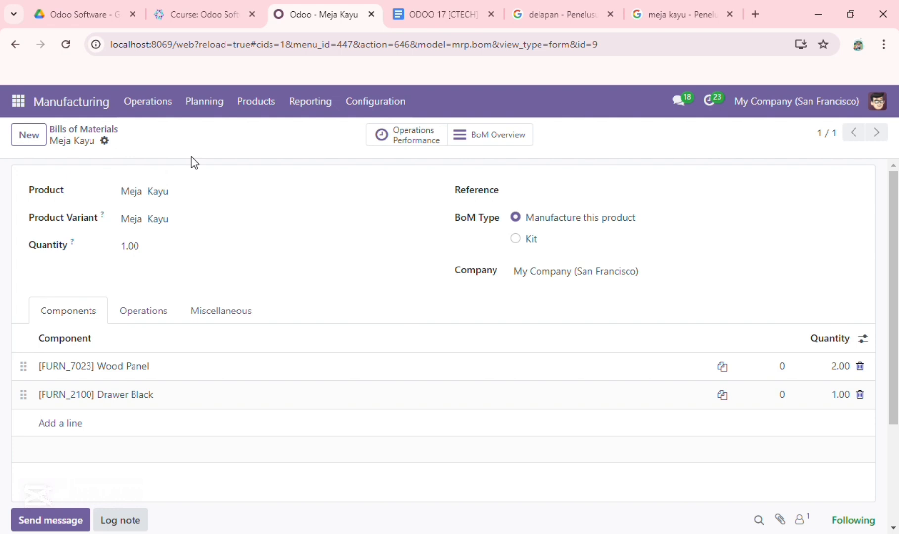
Start a new manufacturing order for the product Meja Kayu, using the Meja Kayu bill of materials.
{"action": "left_click", "coordinate": [170, 110]}
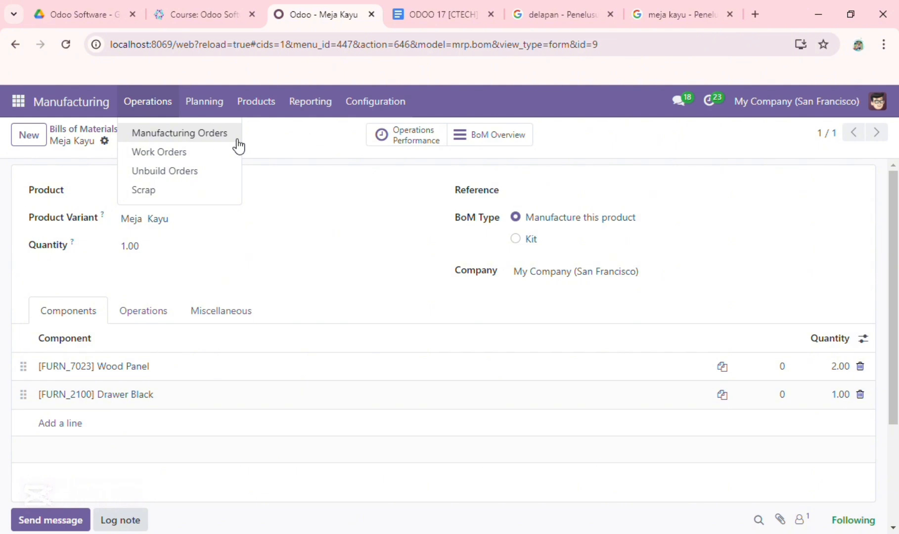
{"action": "left_click", "coordinate": [237, 145]}
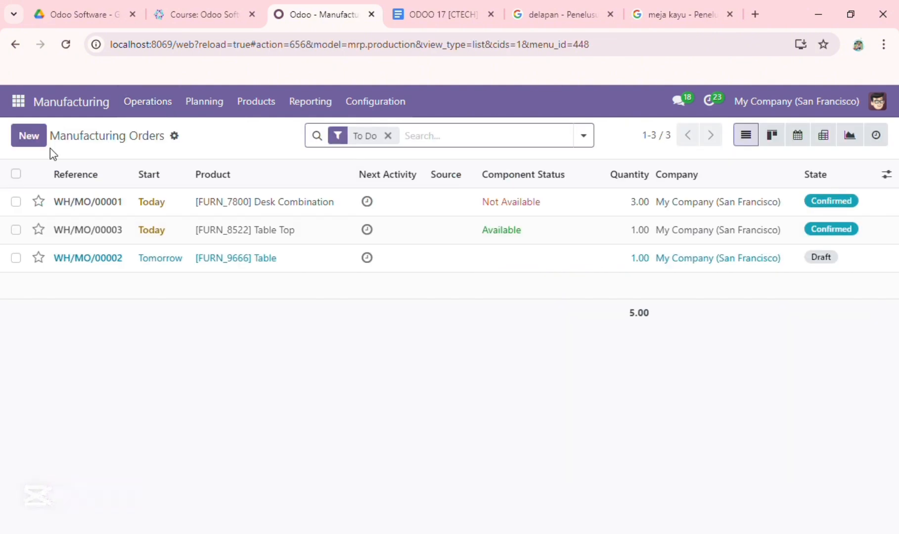
{"action": "left_click", "coordinate": [29, 137]}
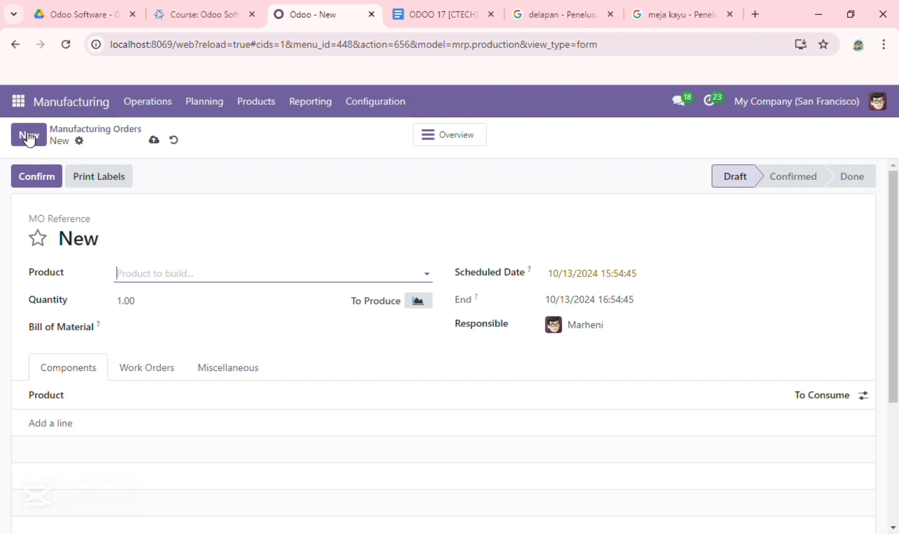
{"action": "left_click", "coordinate": [428, 277]}
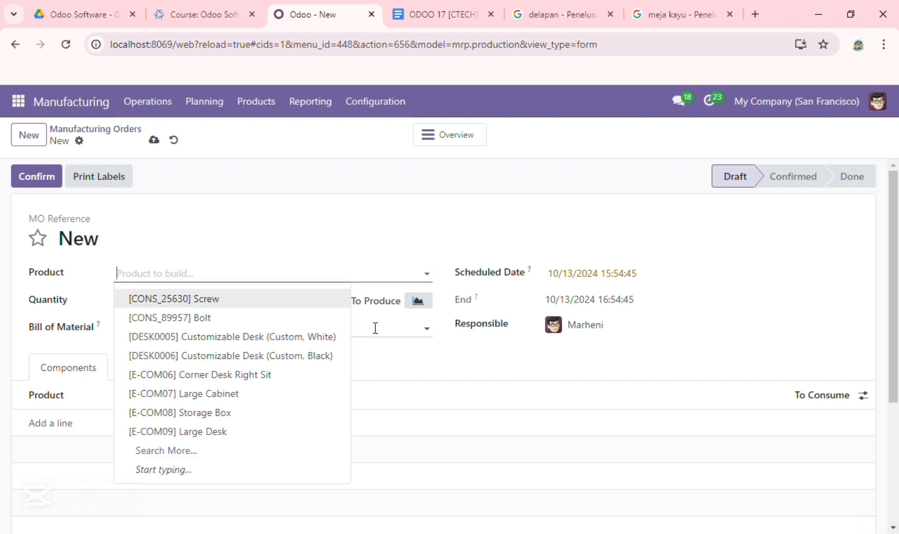
{"action": "type", "text": "meja"}
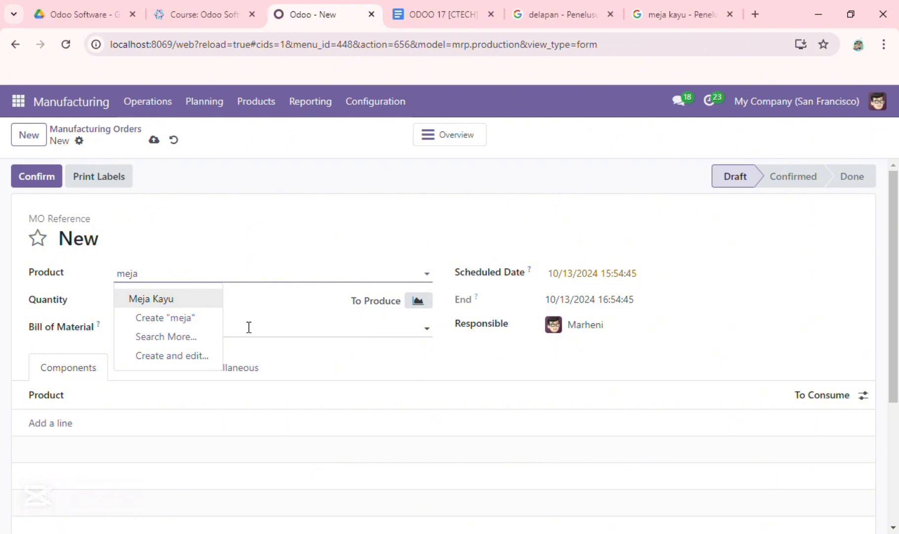
{"action": "left_click", "coordinate": [187, 303]}
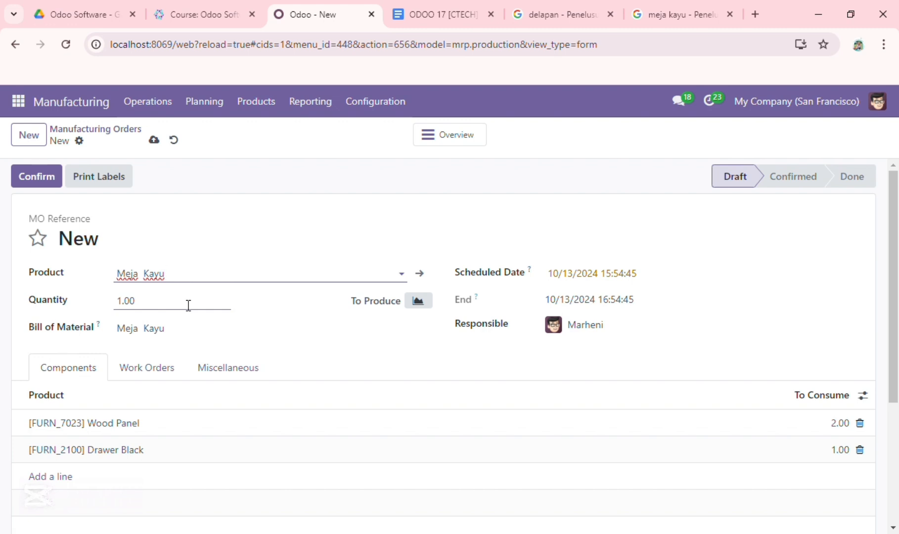
{"action": "left_click", "coordinate": [256, 329]}
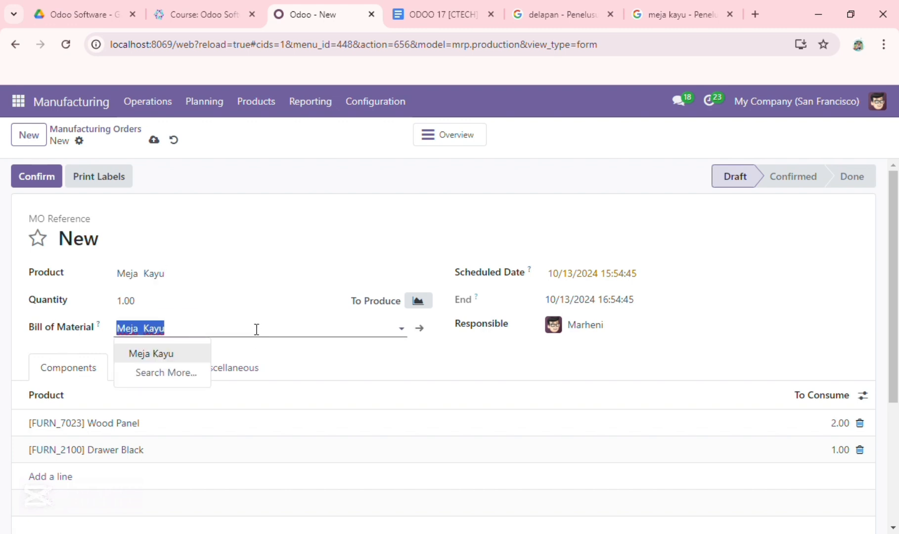
{"action": "left_click", "coordinate": [302, 366]}
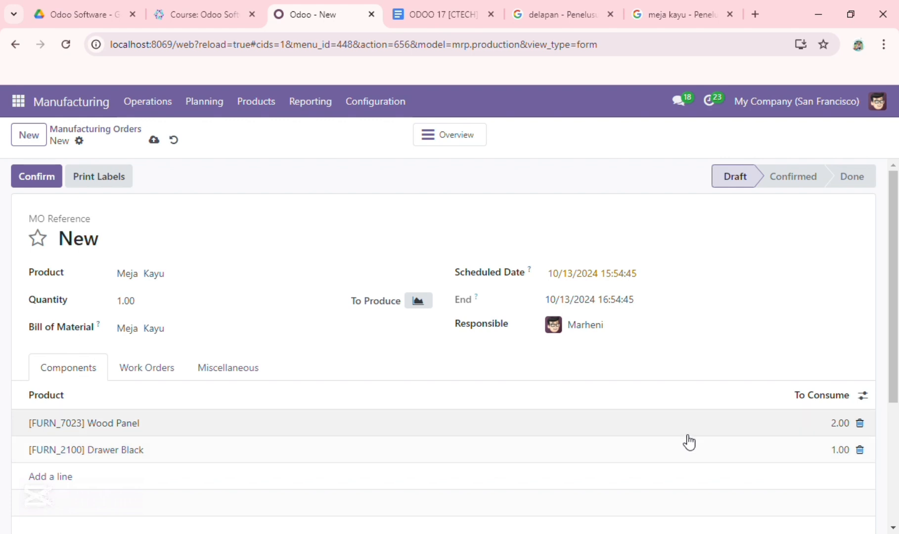
Set the quantity to produce in the Meja Kayu manufacturing order to 10.
{"action": "left_click", "coordinate": [152, 304]}
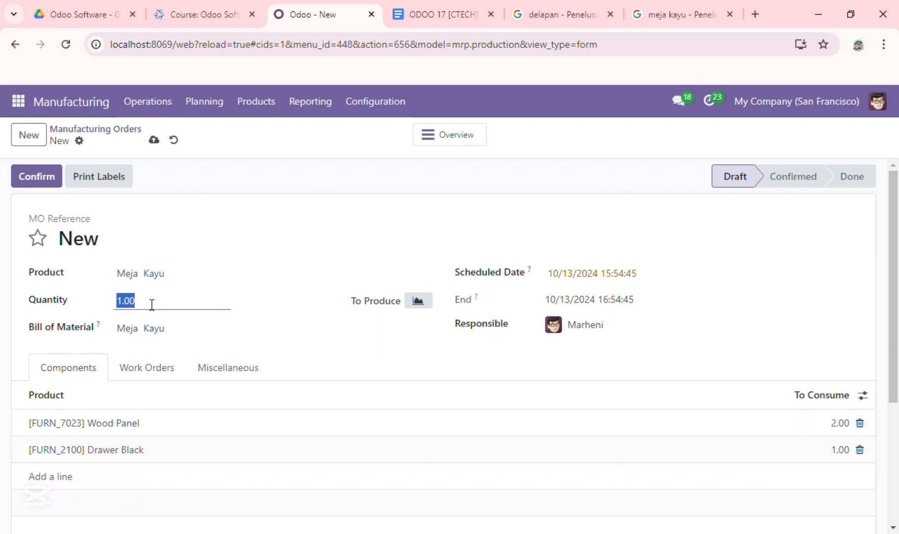
{"action": "type", "text": "10"}
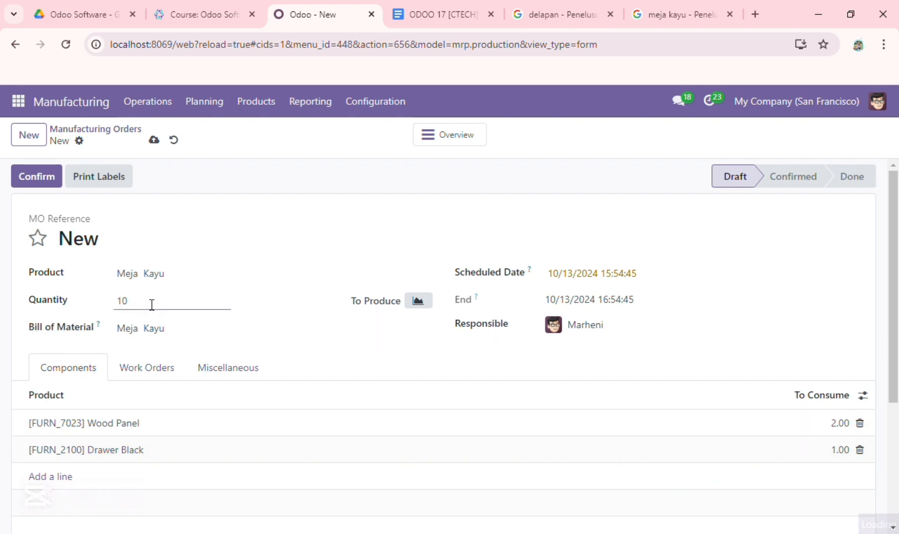
{"action": "key", "text": "Return"}
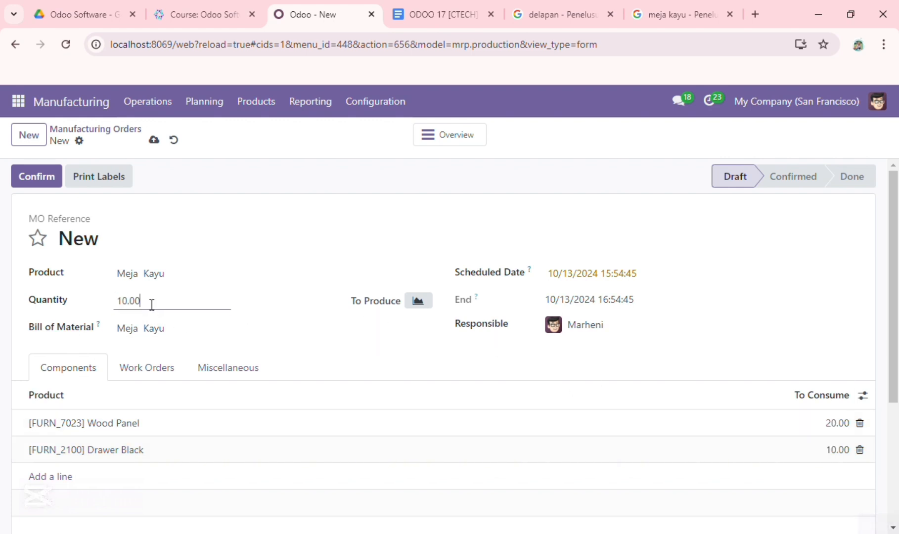
{"action": "left_click", "coordinate": [429, 376]}
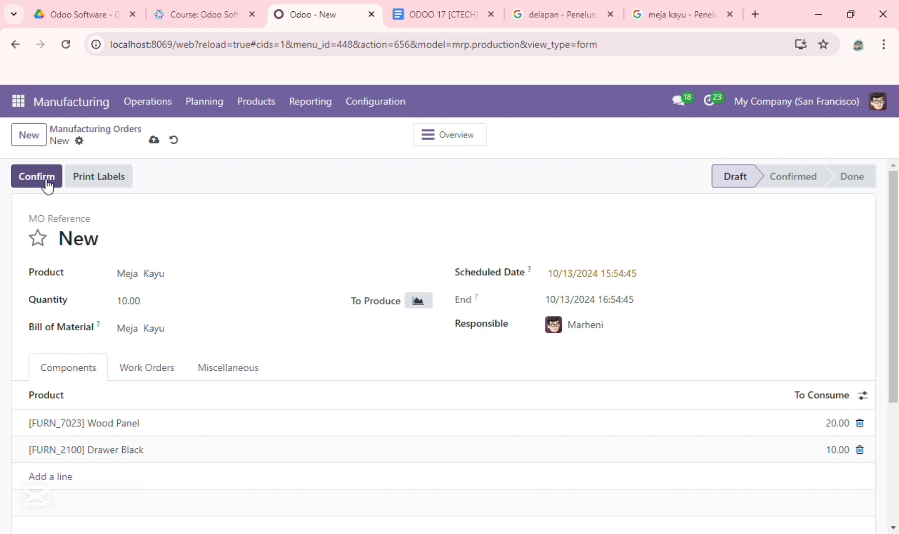
Confirm the Meja Kayu manufacturing order and produce its full quantity.
{"action": "left_click", "coordinate": [47, 184]}
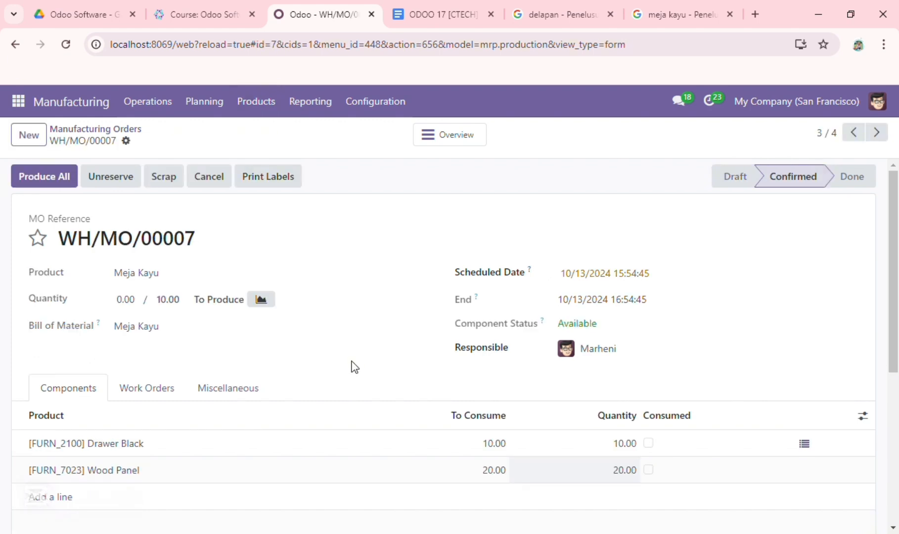
{"action": "left_click", "coordinate": [73, 182]}
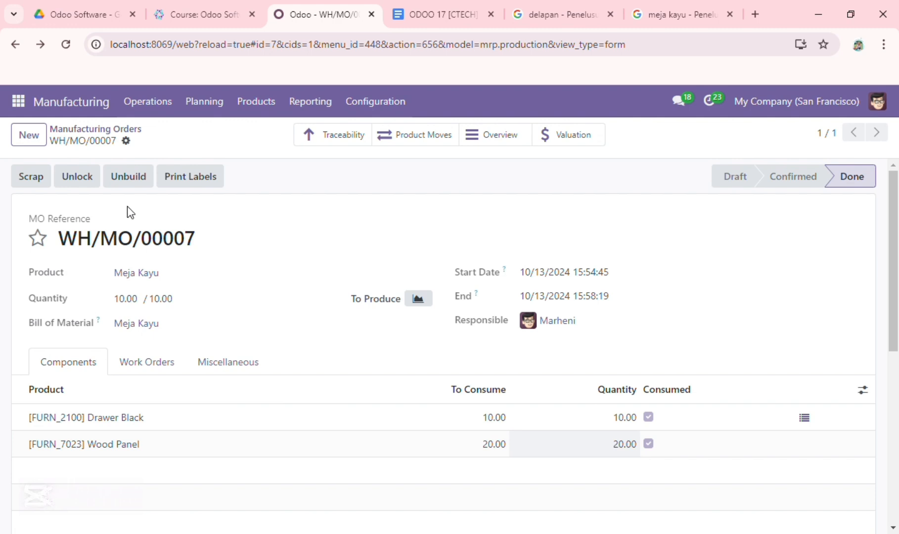
Return to the Inventory products and open the reordering rules of Meja Kayu.
{"action": "left_click", "coordinate": [15, 44]}
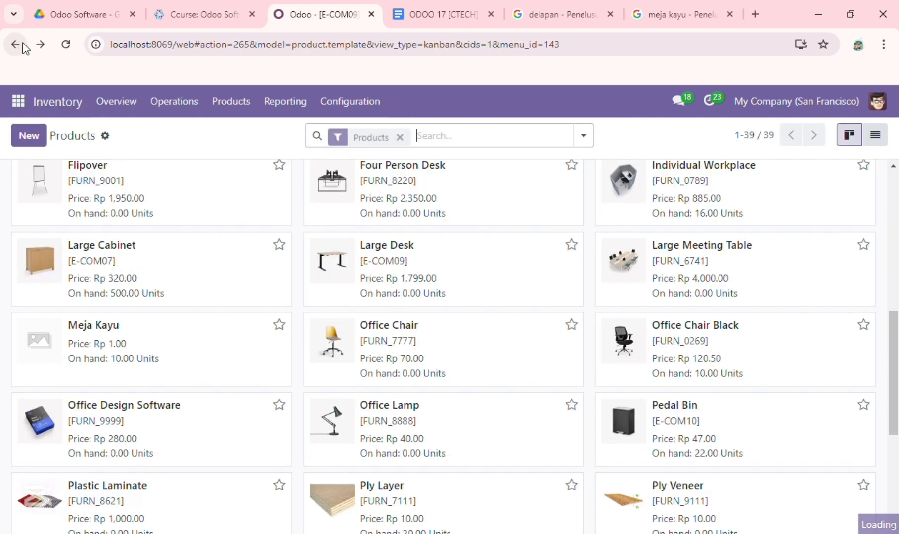
{"action": "left_click", "coordinate": [239, 377]}
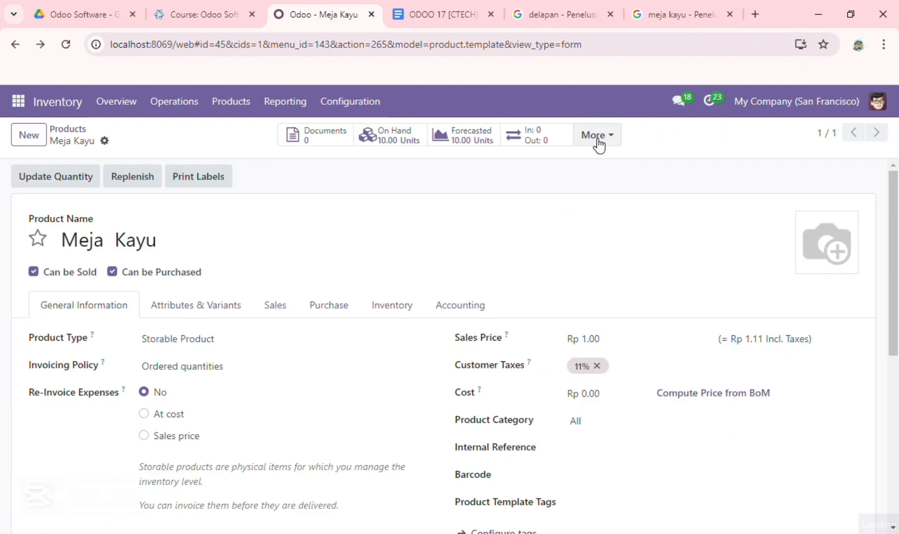
{"action": "left_click", "coordinate": [593, 143]}
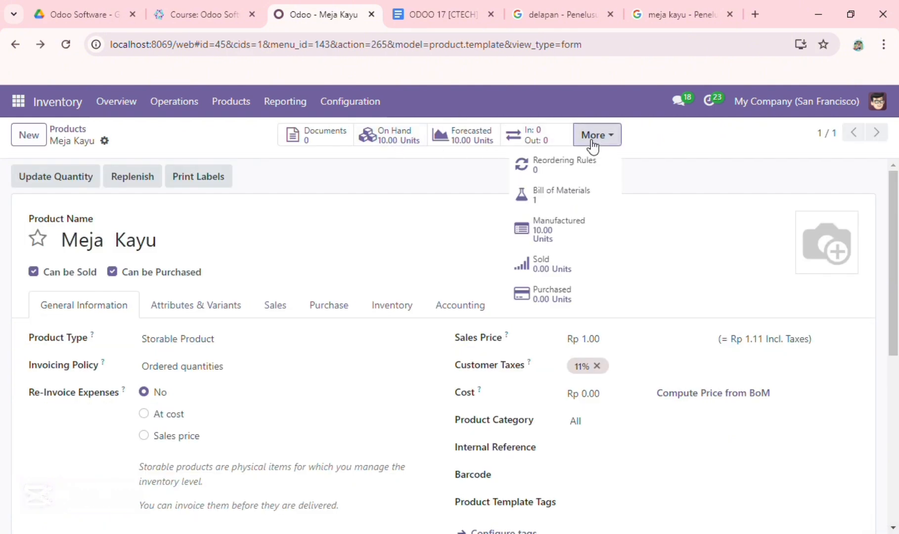
{"action": "left_click", "coordinate": [608, 160]}
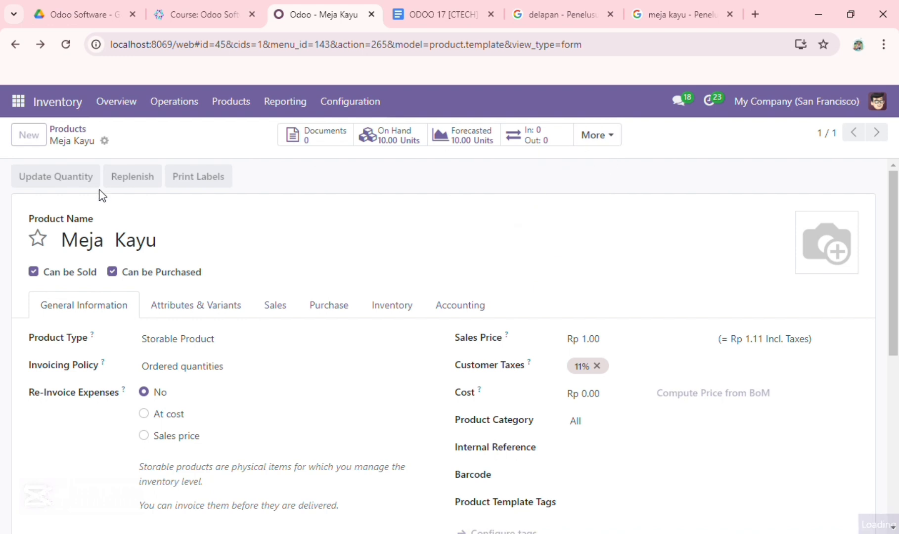
Create a reordering rule for Meja Kayu with a minimum quantity of 10 and a maximum quantity of 15.
{"action": "left_click", "coordinate": [44, 145]}
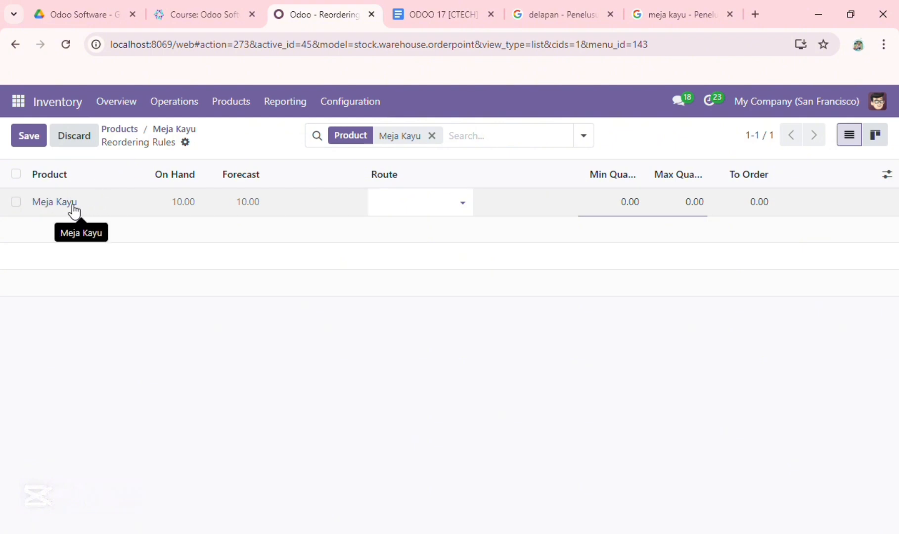
{"action": "left_click", "coordinate": [625, 202]}
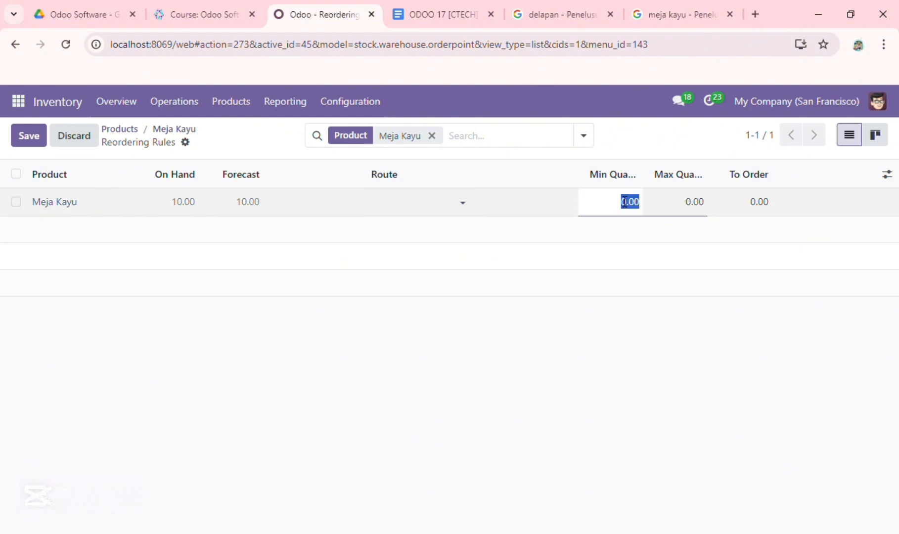
{"action": "type", "text": "10"}
{"action": "left_click", "coordinate": [699, 210]}
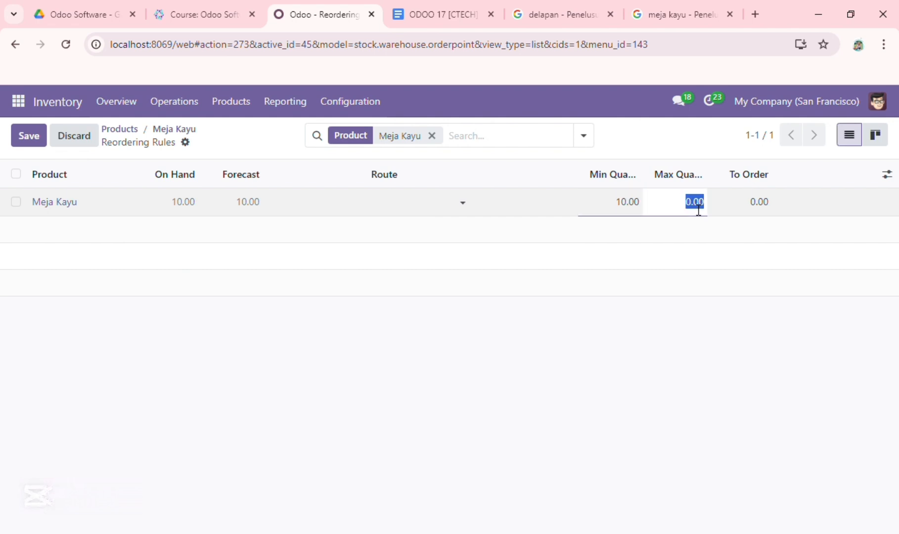
{"action": "type", "text": "15"}
{"action": "left_click", "coordinate": [660, 334]}
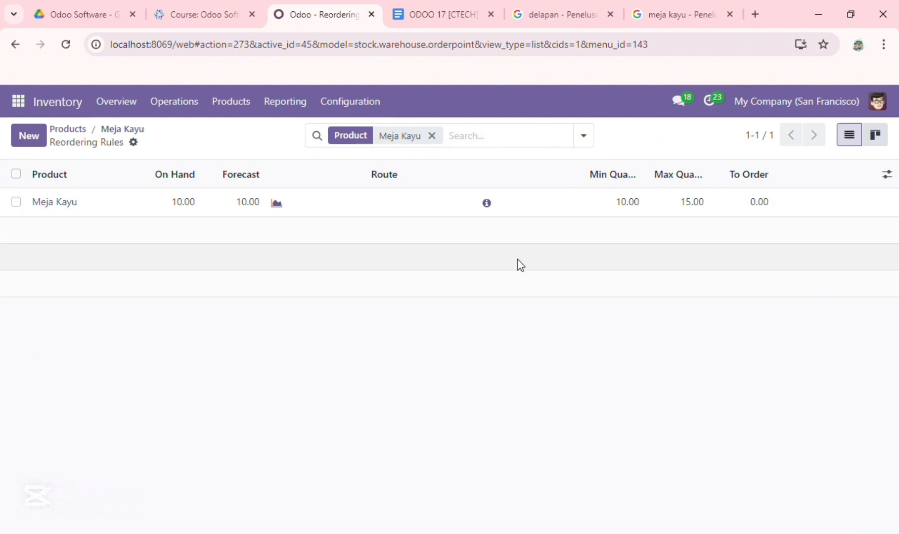
Open the Sales app's sales analysis report as a bar chart and examine the orders of 08 Oct 2024.
{"action": "left_click", "coordinate": [59, 210]}
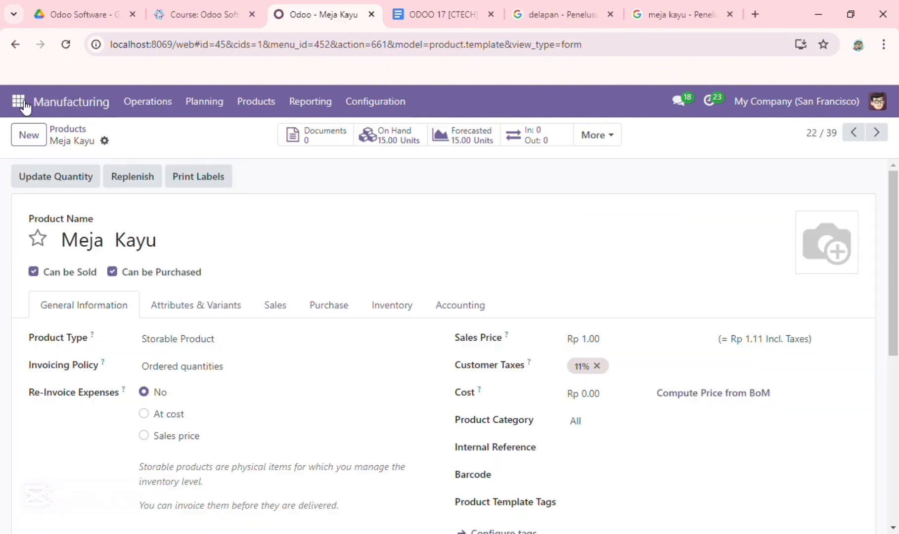
{"action": "left_click", "coordinate": [26, 105]}
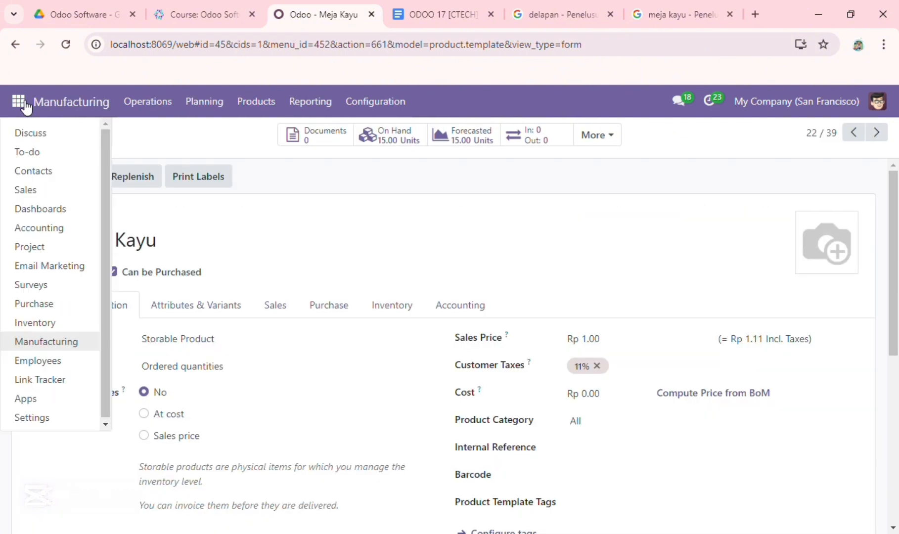
{"action": "left_click", "coordinate": [90, 192]}
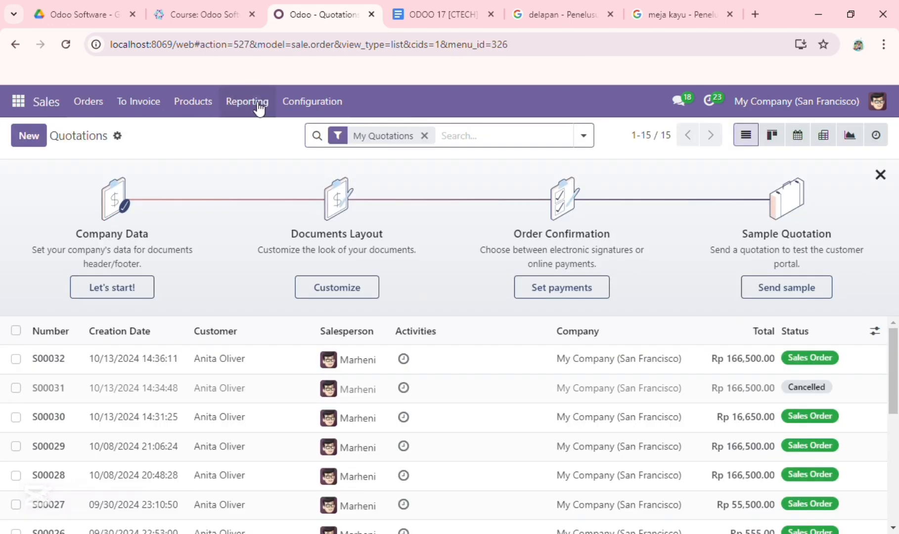
{"action": "left_click", "coordinate": [257, 106]}
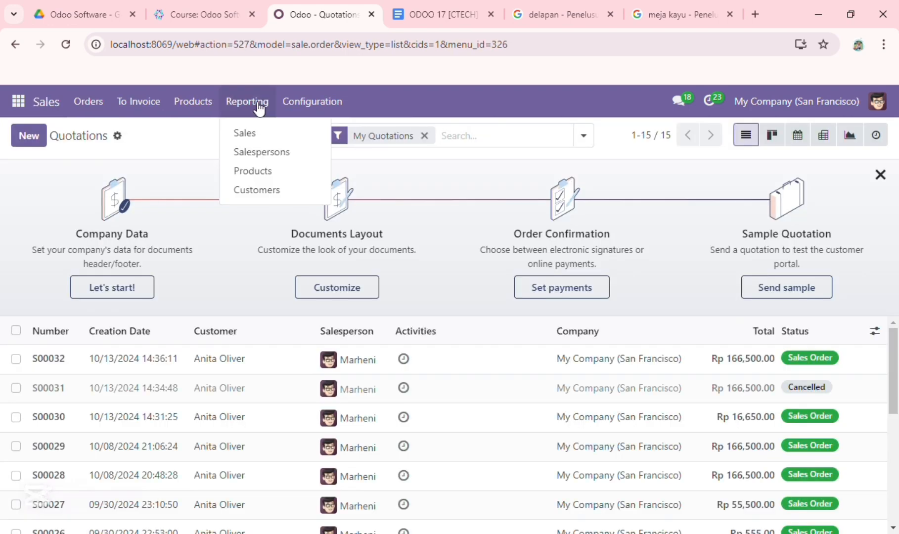
{"action": "left_click", "coordinate": [286, 143]}
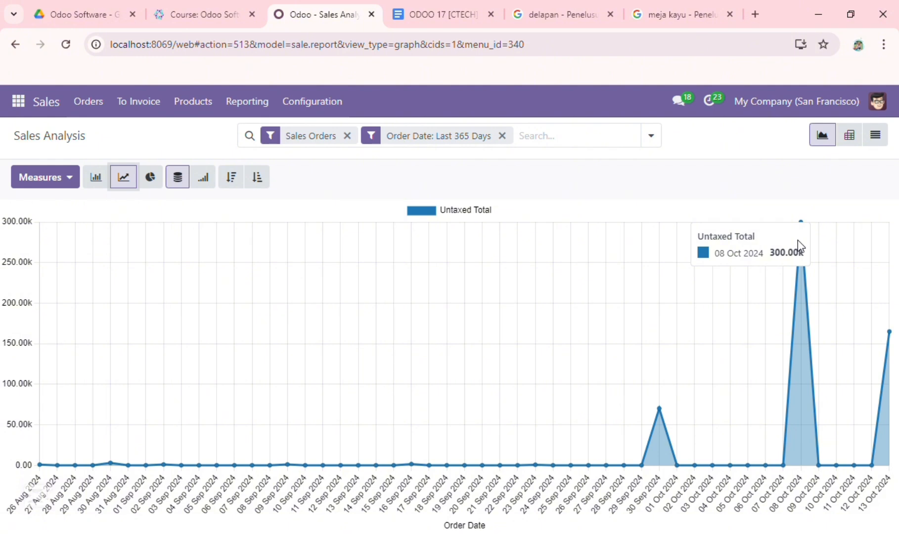
{"action": "left_click", "coordinate": [96, 179]}
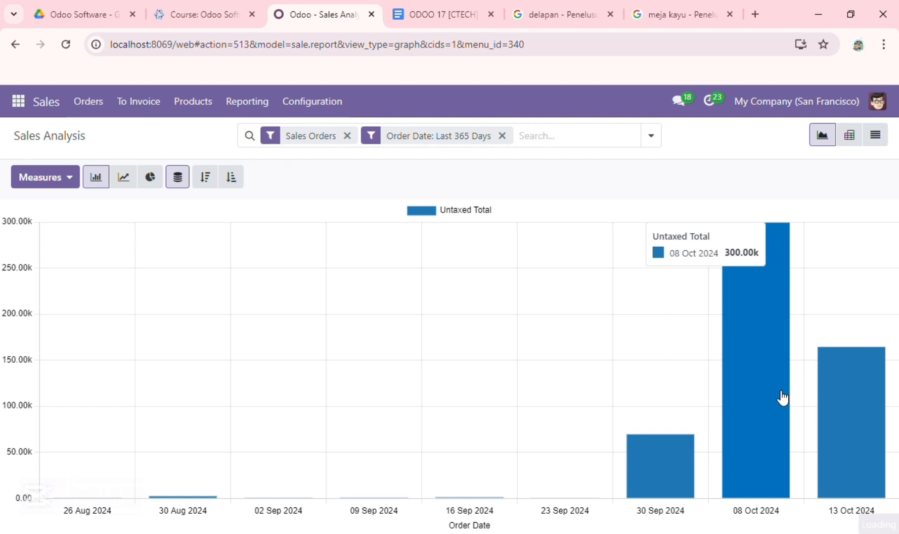
{"action": "left_click", "coordinate": [751, 408]}
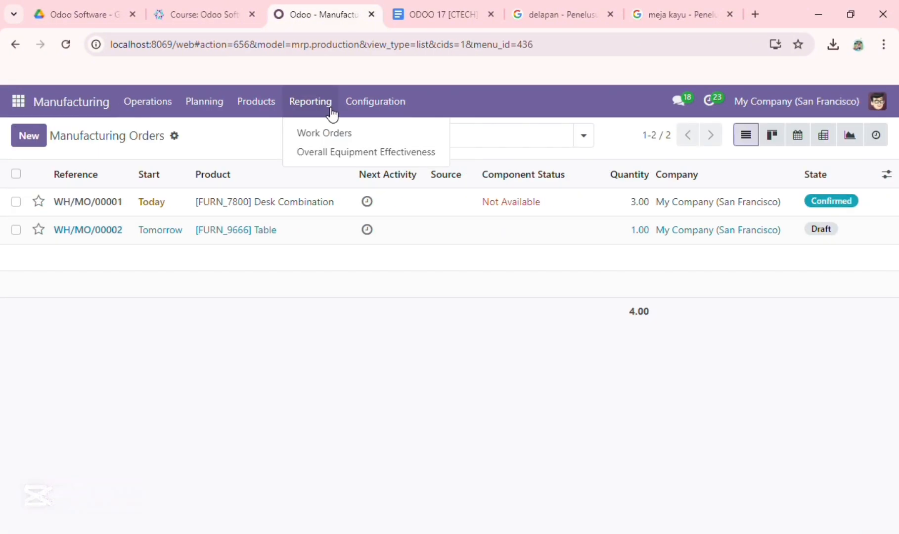
Create a manufacturing order for the product Meja Kayu.
{"action": "left_click", "coordinate": [300, 364]}
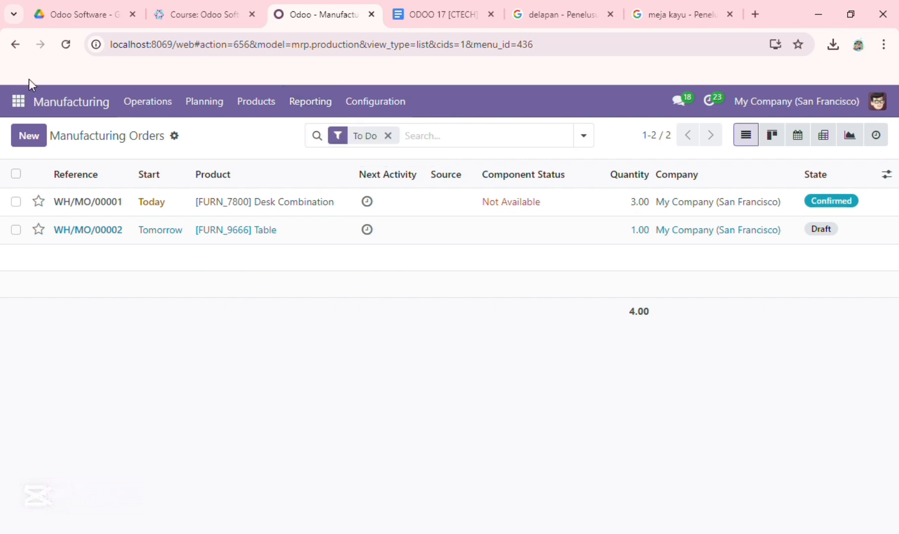
{"action": "left_click", "coordinate": [34, 129]}
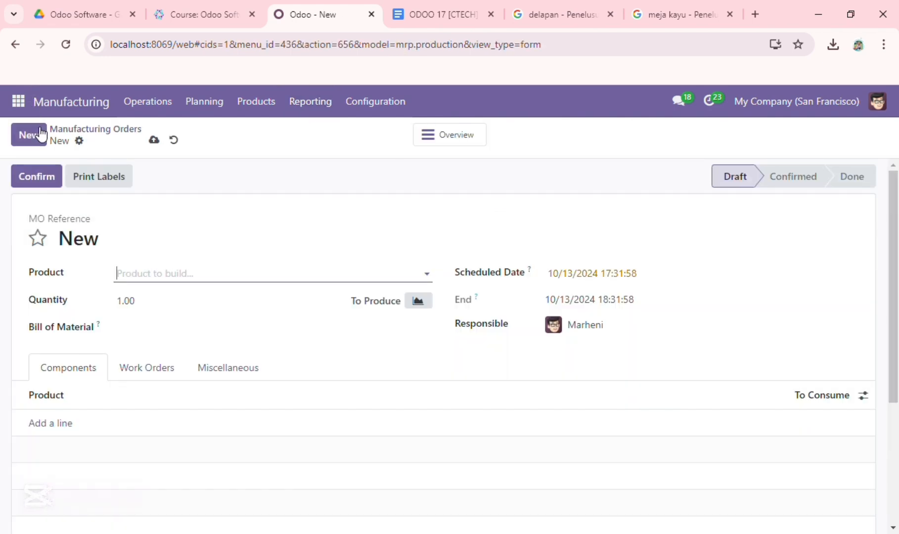
{"action": "left_click", "coordinate": [201, 287]}
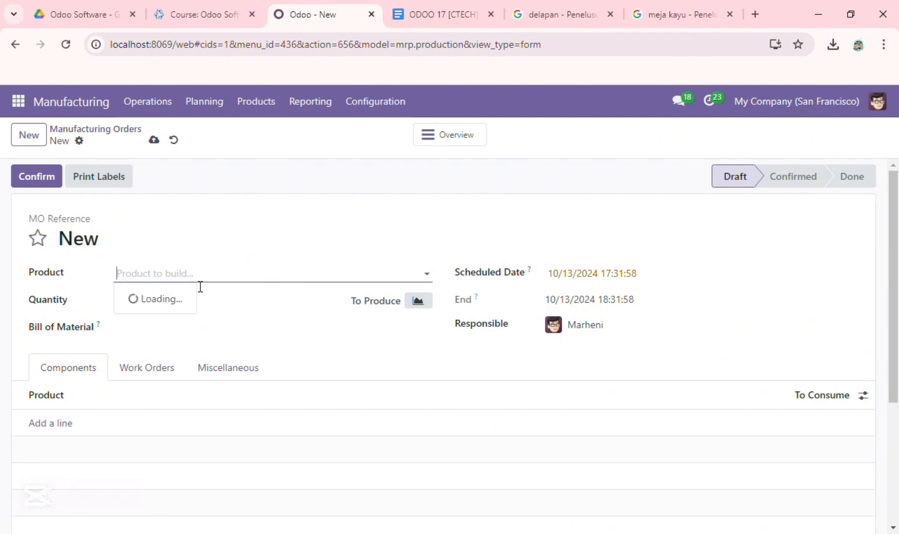
{"action": "type", "text": "me"}
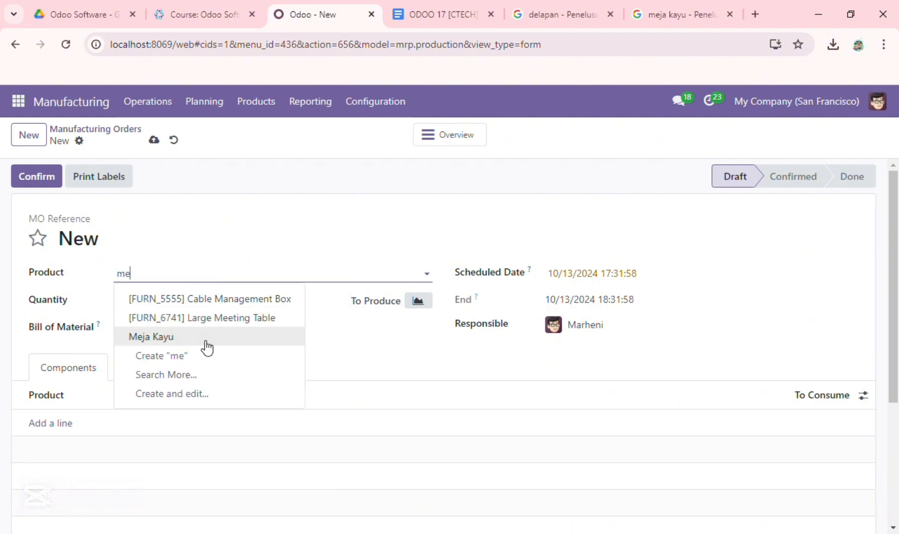
{"action": "left_click", "coordinate": [206, 341]}
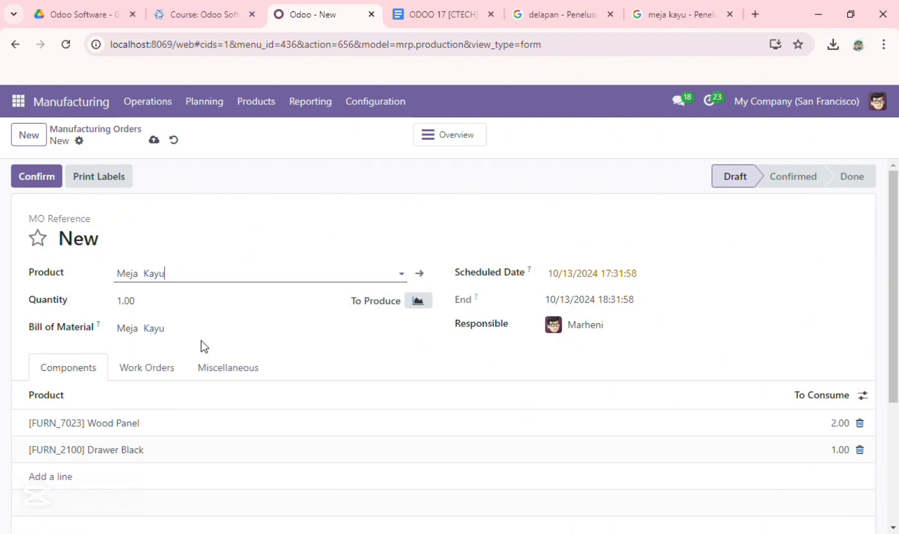
Add a work order line to the Meja Kayu manufacturing order with an expected duration of 10:00.
{"action": "left_click", "coordinate": [158, 375]}
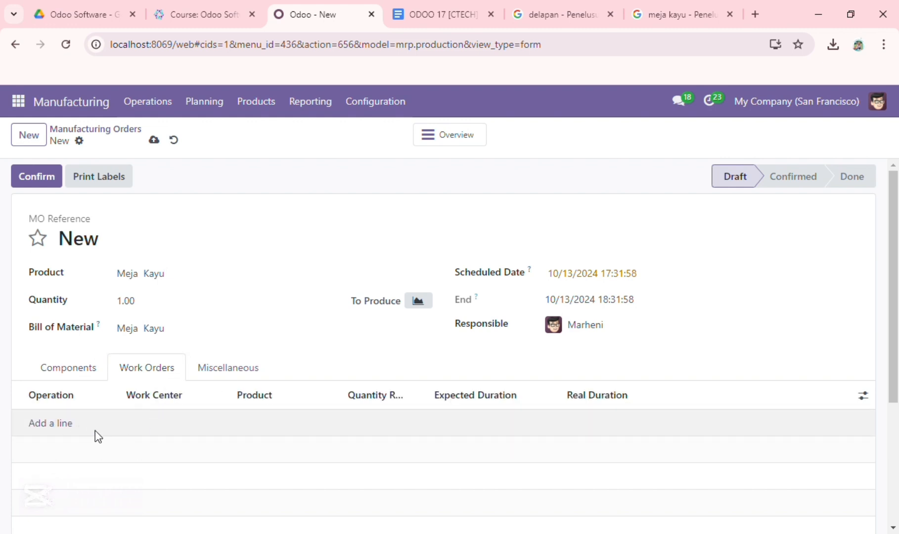
{"action": "left_click", "coordinate": [66, 432]}
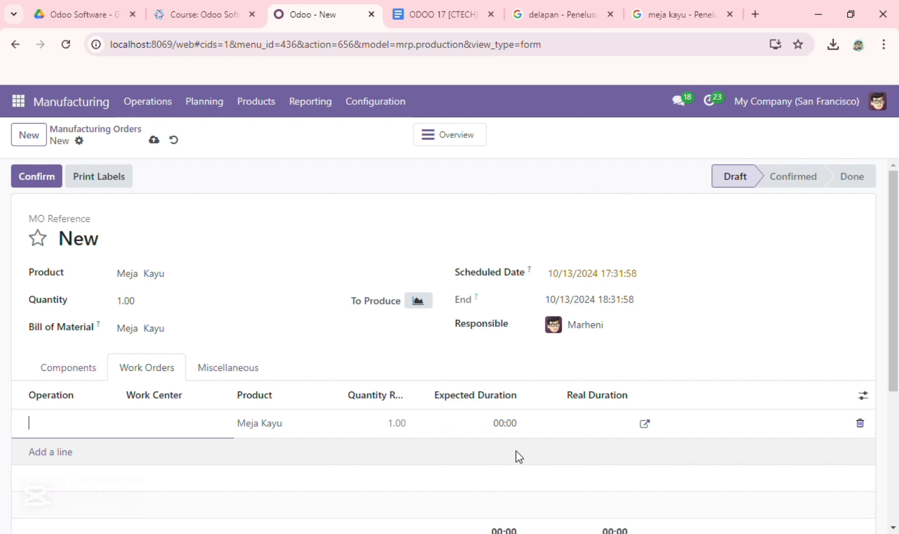
{"action": "left_click", "coordinate": [514, 425]}
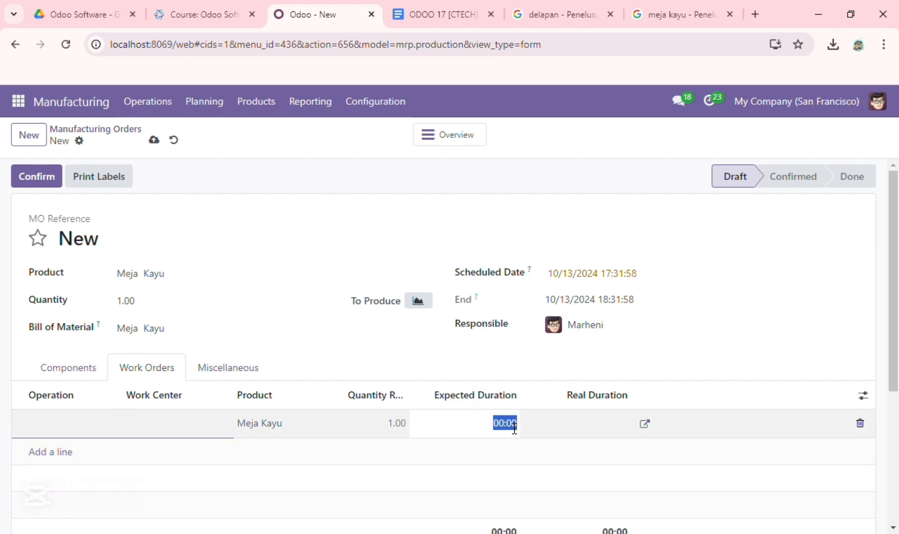
{"action": "key", "text": "BackSpace"}
{"action": "type", "text": "10"}
{"action": "key", "text": "Return"}
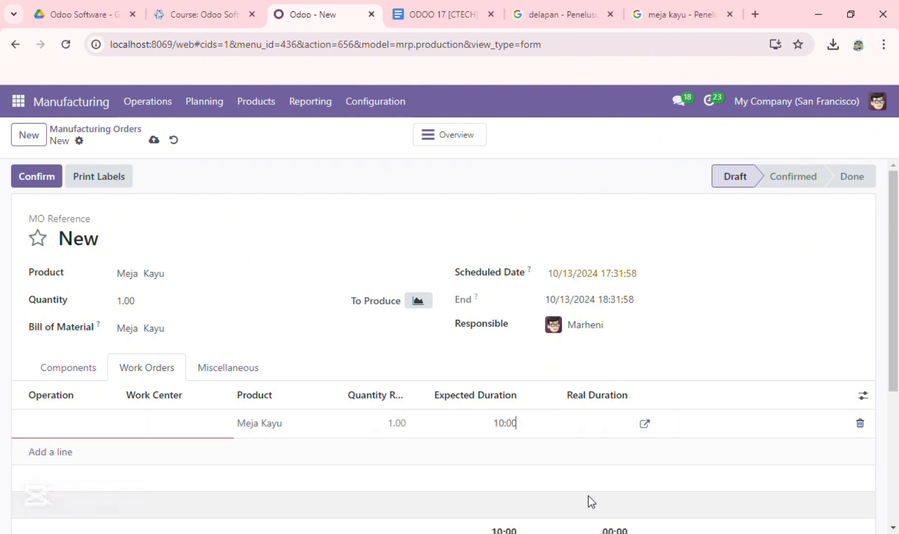
Set the work order's work center to WC Ctech and its operation to Table, and save the manufacturing order.
{"action": "left_click", "coordinate": [201, 429]}
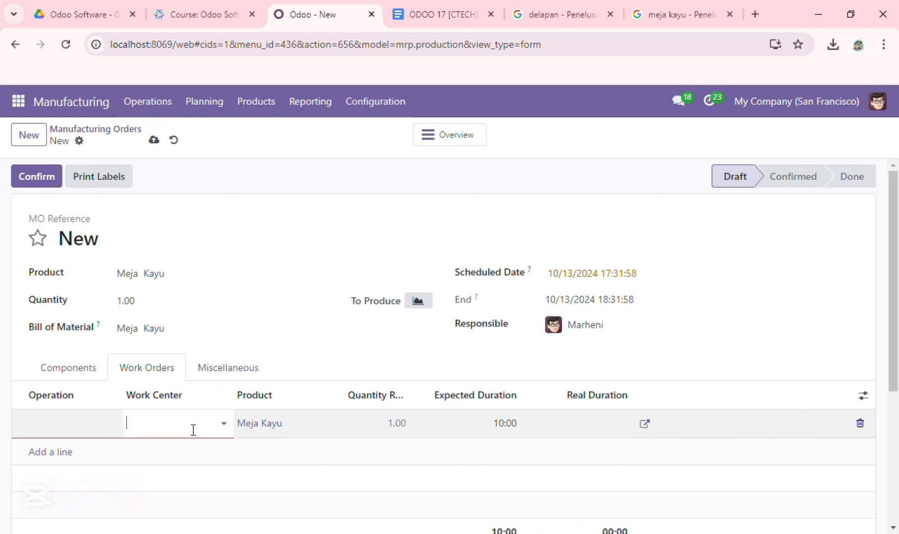
{"action": "left_click", "coordinate": [220, 435]}
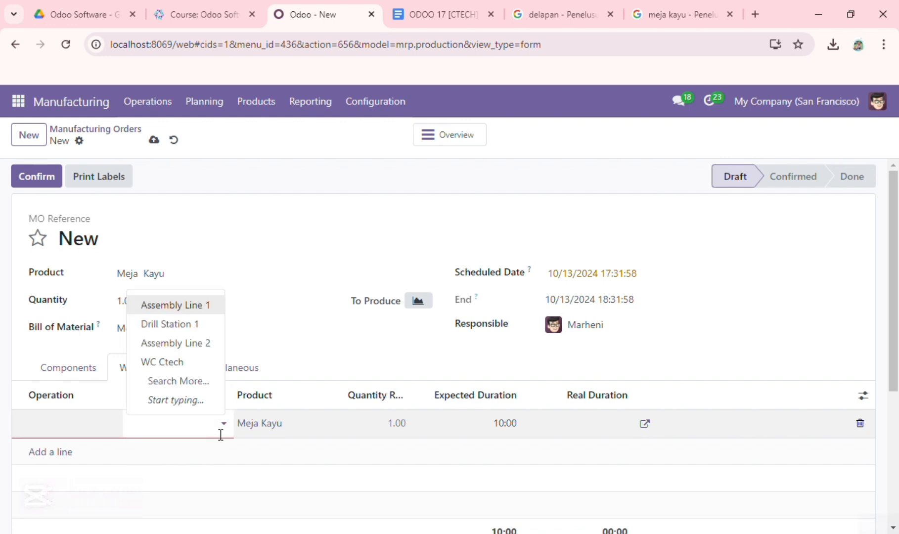
{"action": "left_click", "coordinate": [191, 363]}
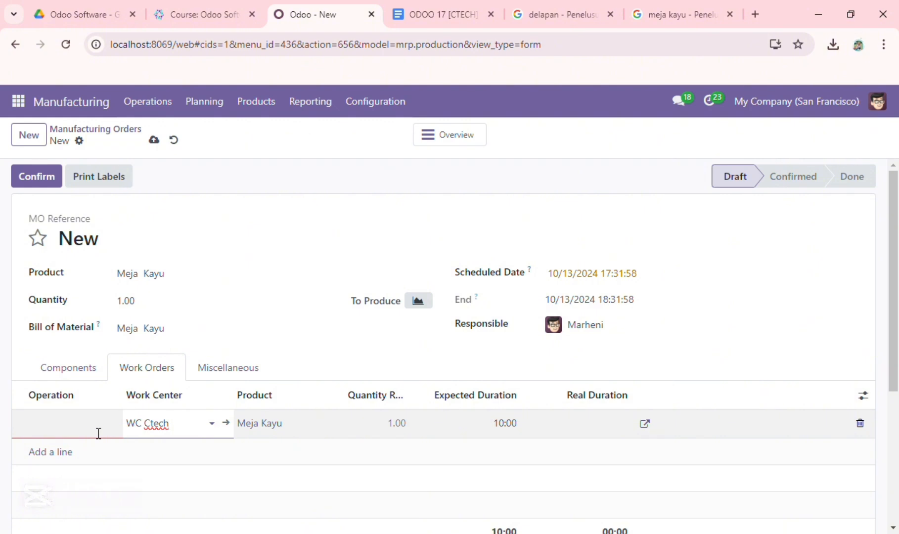
{"action": "left_click", "coordinate": [61, 198]}
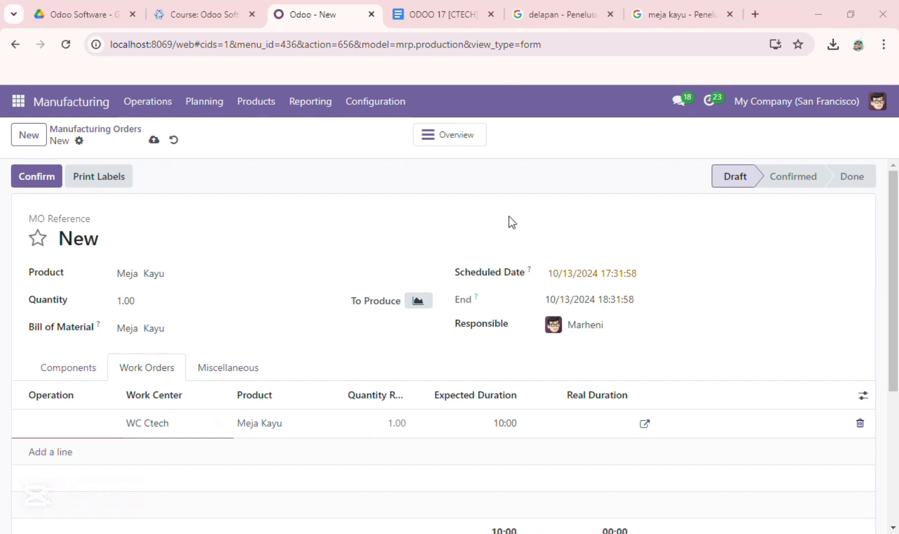
{"action": "left_click", "coordinate": [107, 454]}
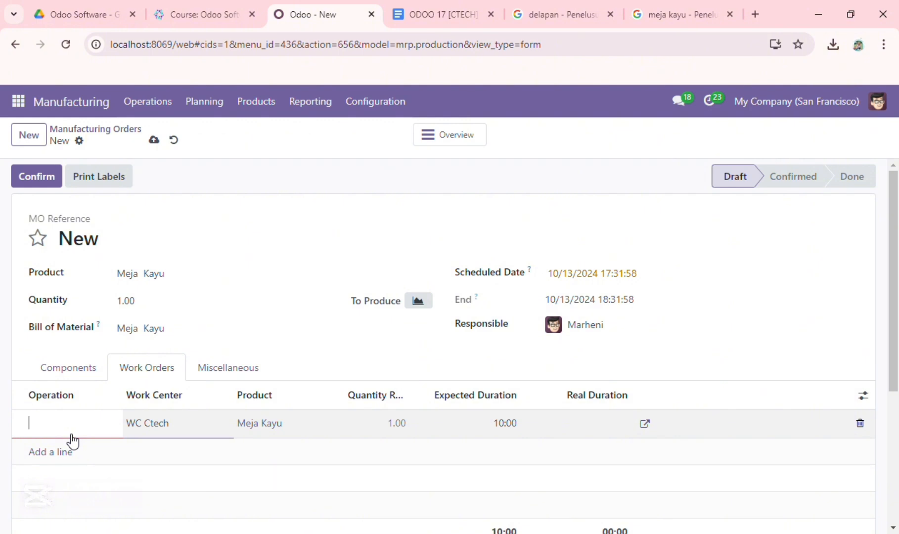
{"action": "type", "text": "Table"}
{"action": "left_click", "coordinate": [348, 287]}
{"action": "key", "text": "ctrl+s"}
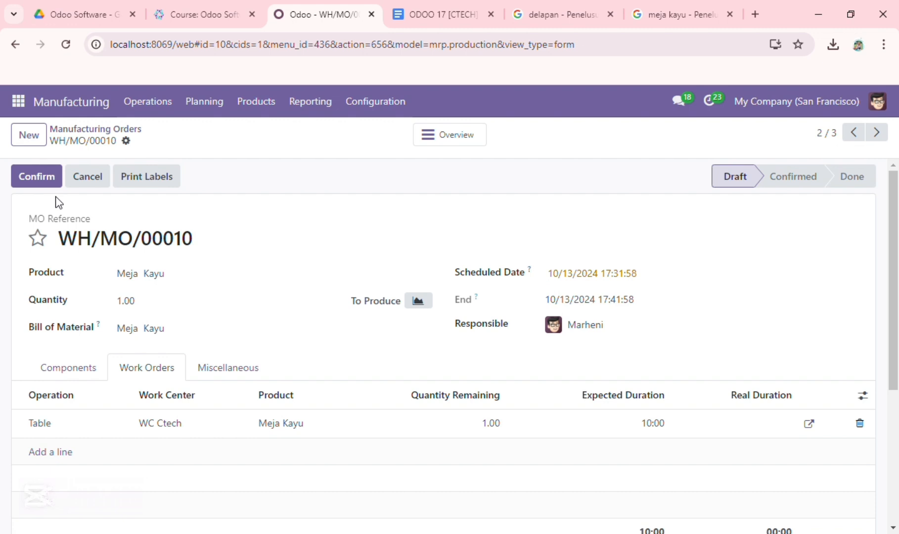
Confirm the Meja Kayu manufacturing order and start its Table work order.
{"action": "left_click", "coordinate": [37, 176]}
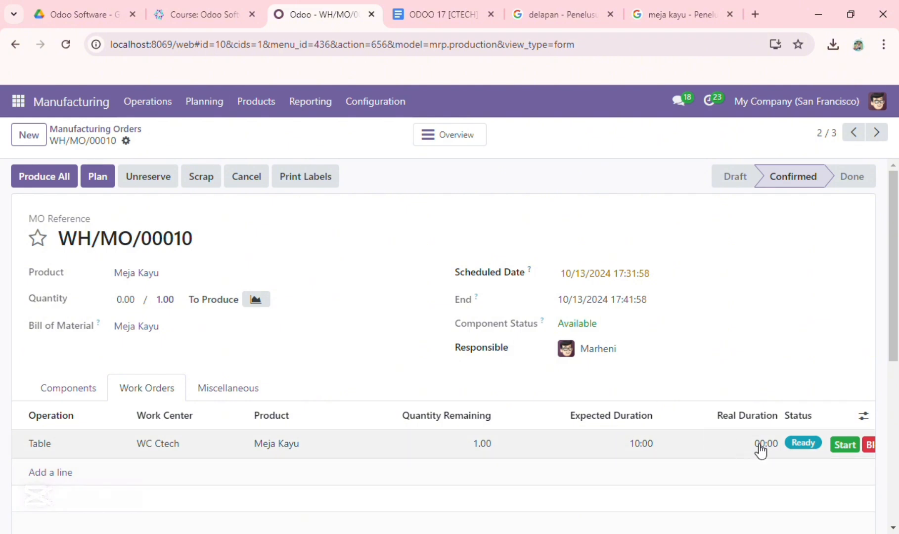
{"action": "scroll", "coordinate": [806, 454], "scroll_direction": "right", "scroll_amount": 1}
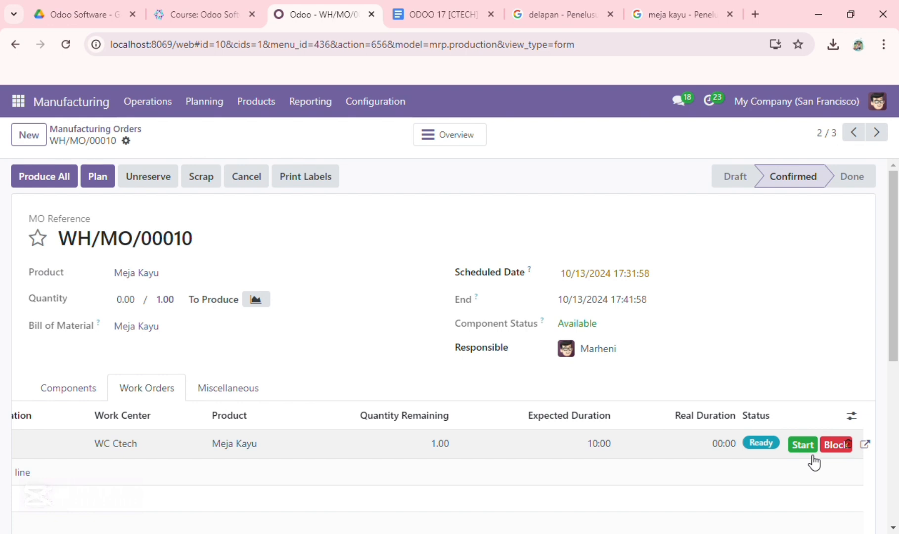
{"action": "left_click", "coordinate": [812, 453]}
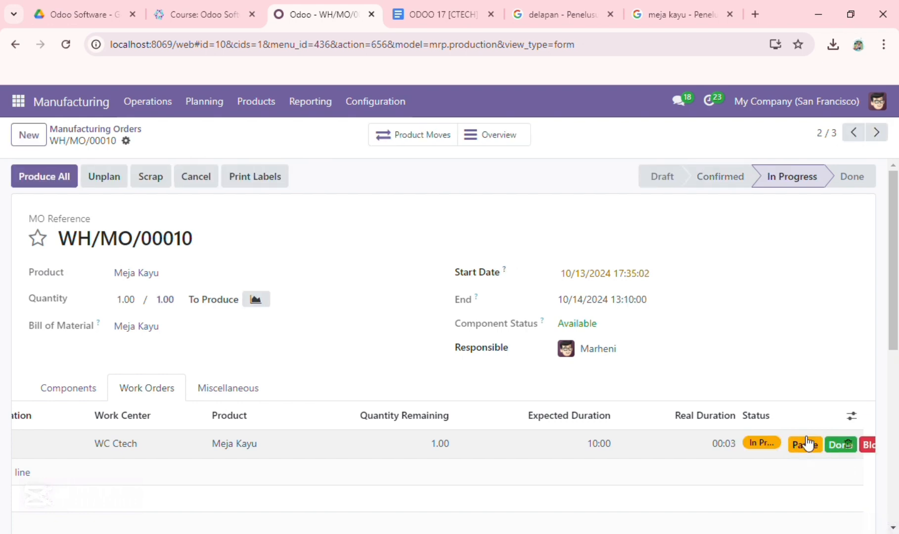
Mark the Table work order as done and produce the order's full quantity, accepting the differing Drawer Black consumption.
{"action": "scroll", "coordinate": [787, 448], "scroll_direction": "right", "scroll_amount": 1}
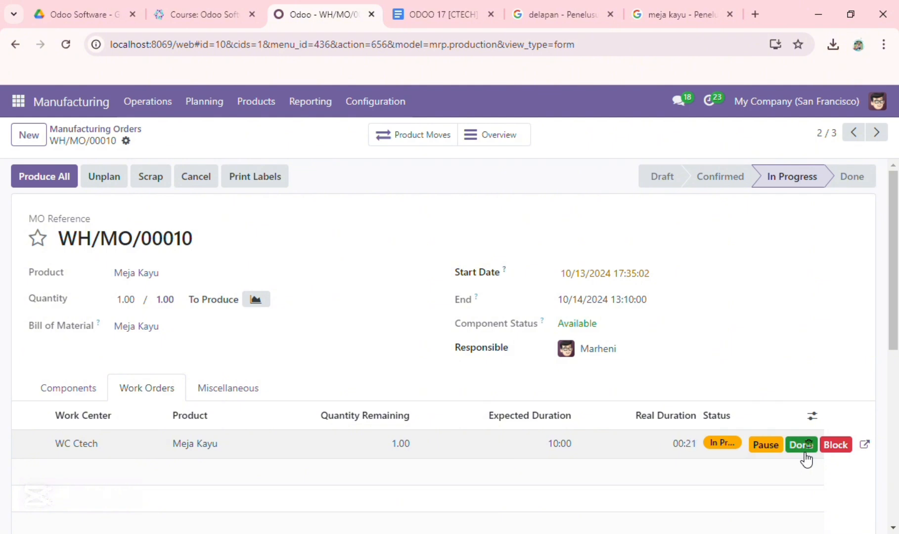
{"action": "left_click", "coordinate": [803, 452]}
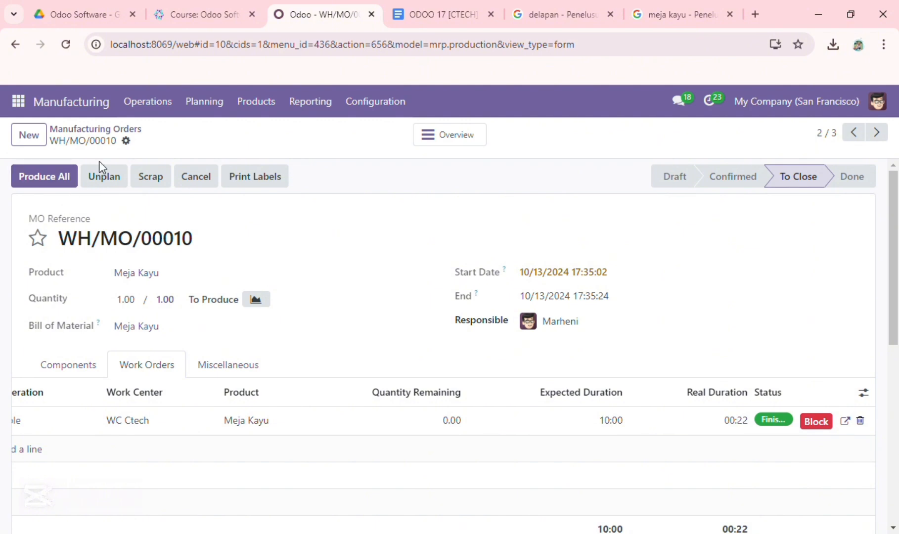
{"action": "left_click", "coordinate": [58, 184]}
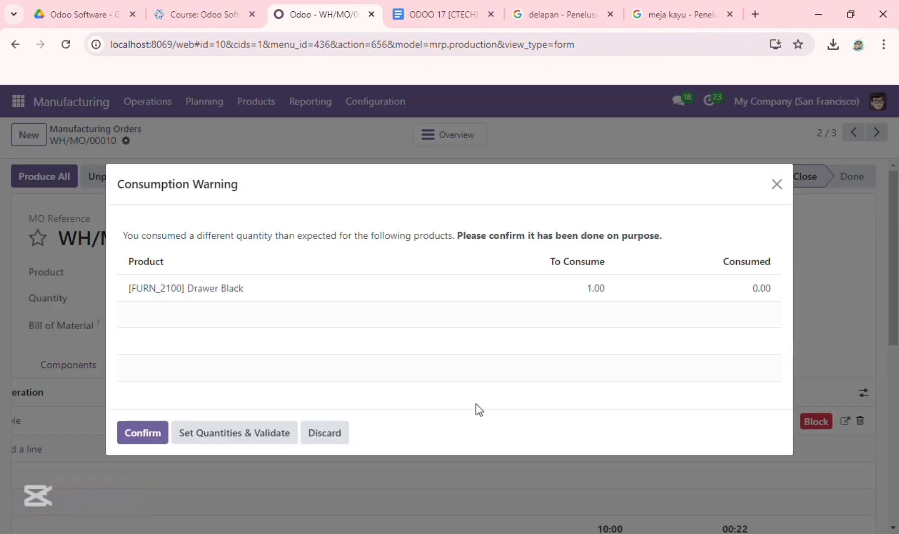
{"action": "left_click", "coordinate": [163, 445]}
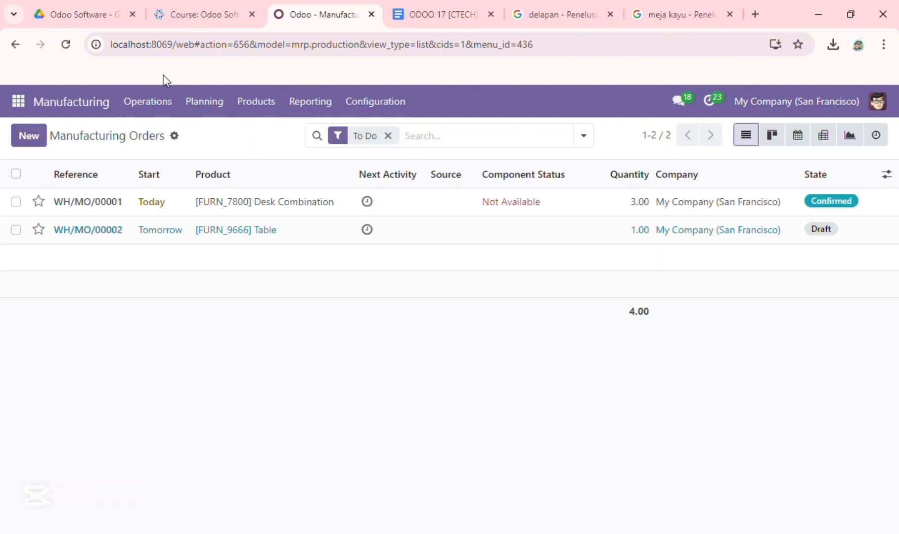
Start a new bill of materials for a newly created product named kursi.
{"action": "left_click", "coordinate": [258, 114]}
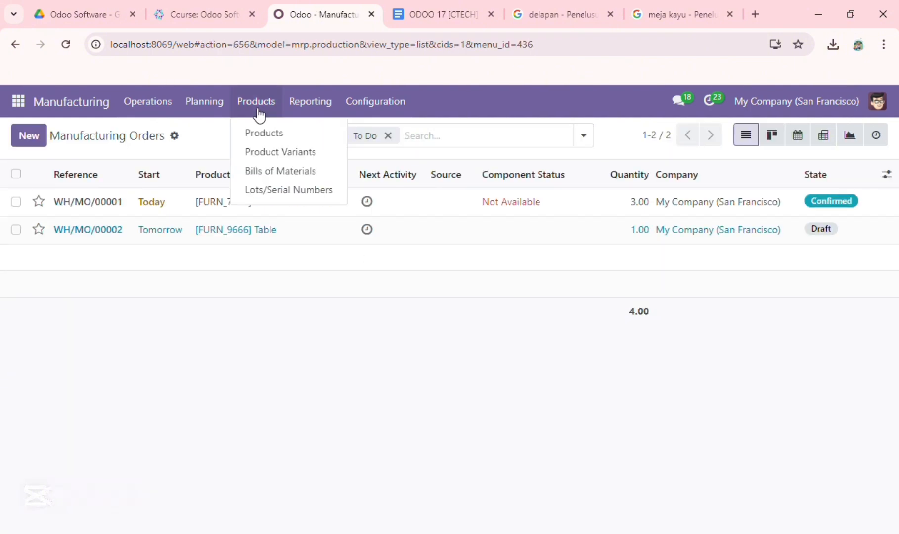
{"action": "left_click", "coordinate": [334, 176]}
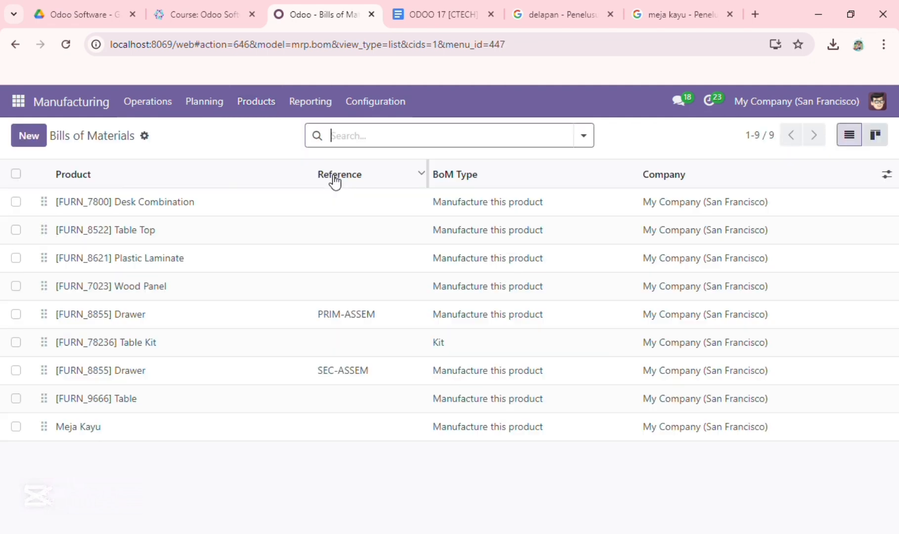
{"action": "left_click", "coordinate": [26, 140]}
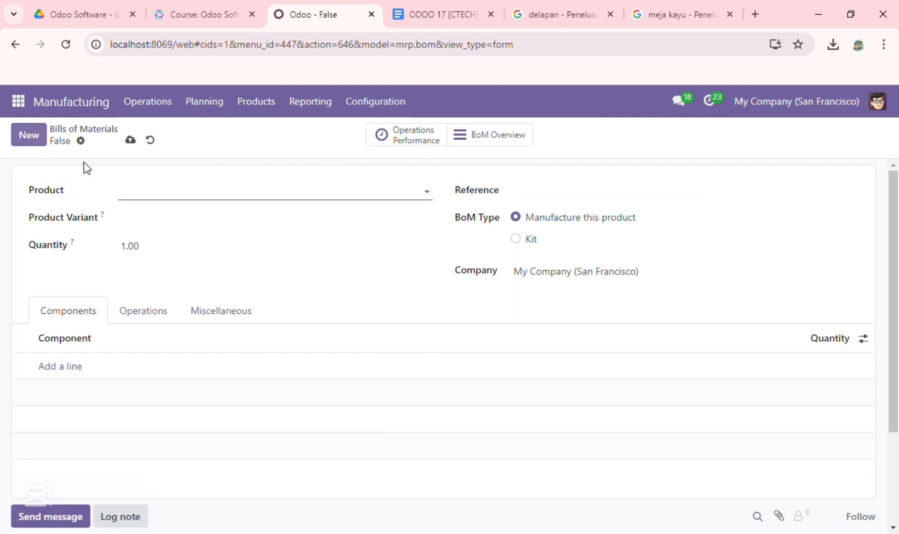
{"action": "type", "text": "kursi"}
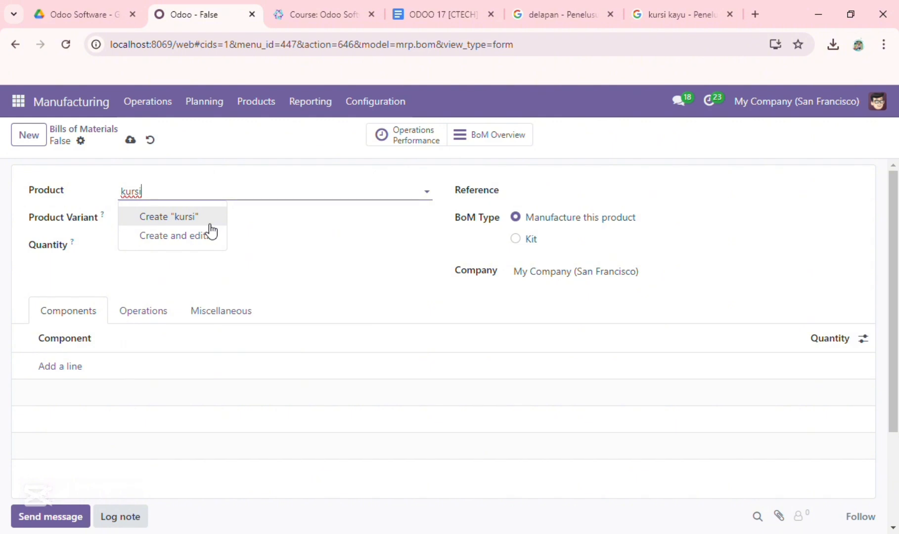
{"action": "left_click", "coordinate": [210, 225]}
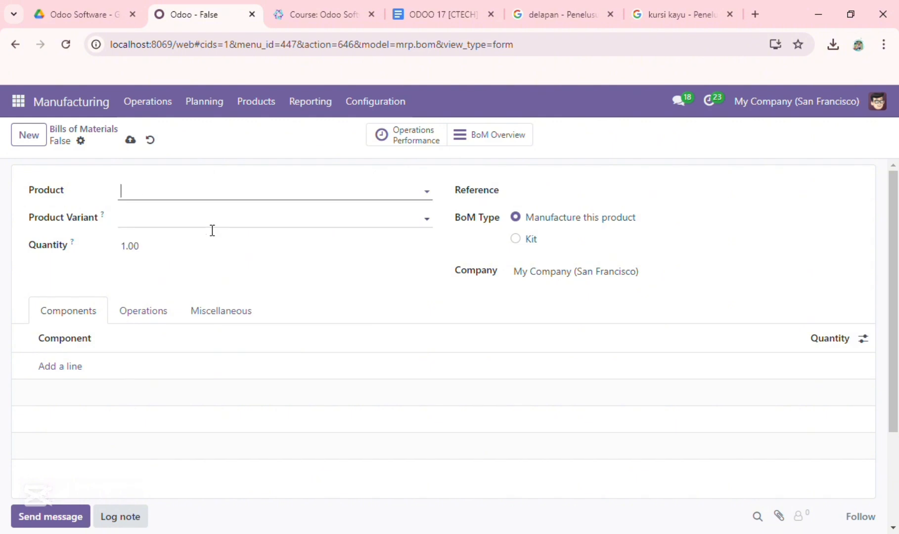
{"action": "left_click", "coordinate": [182, 231]}
{"action": "left_click", "coordinate": [288, 265]}
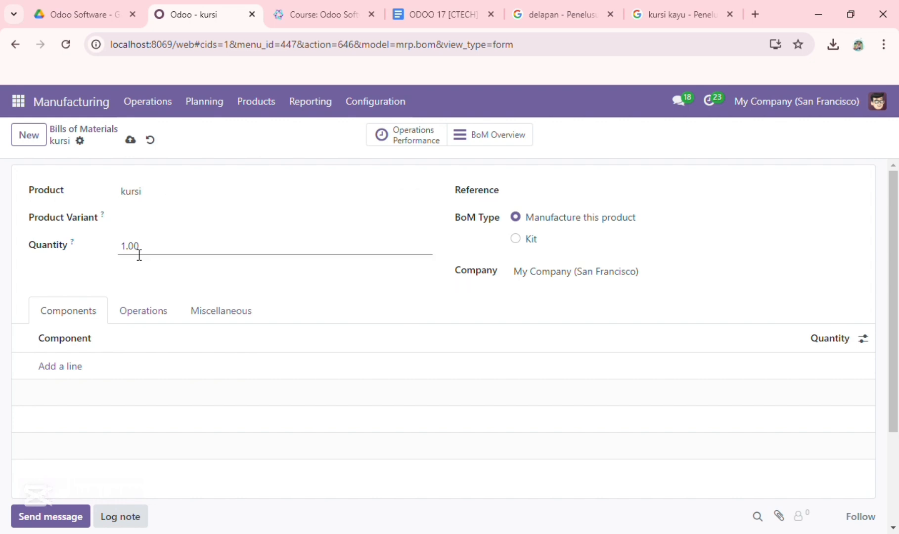
Add Wood Panel (FURN_7023) as a component of the kursi bill of materials.
{"action": "left_click", "coordinate": [75, 379]}
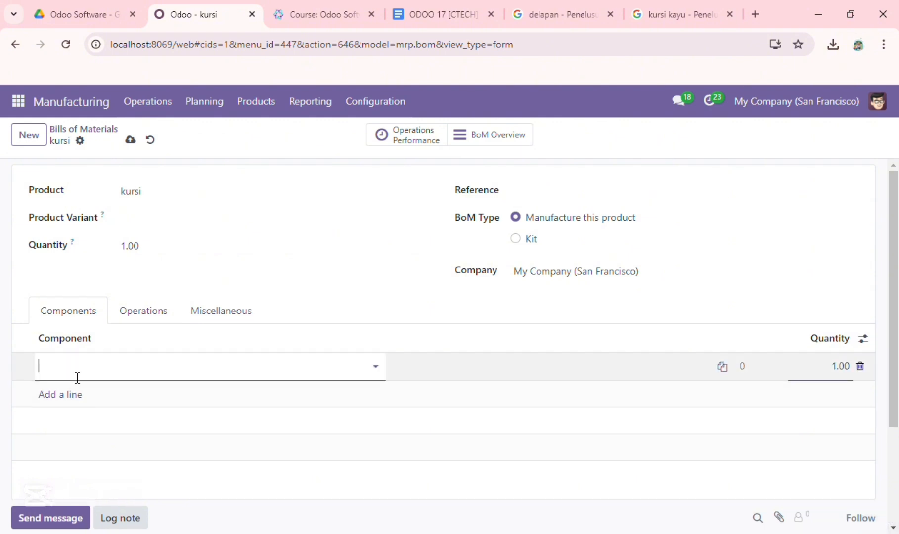
{"action": "left_click", "coordinate": [379, 370]}
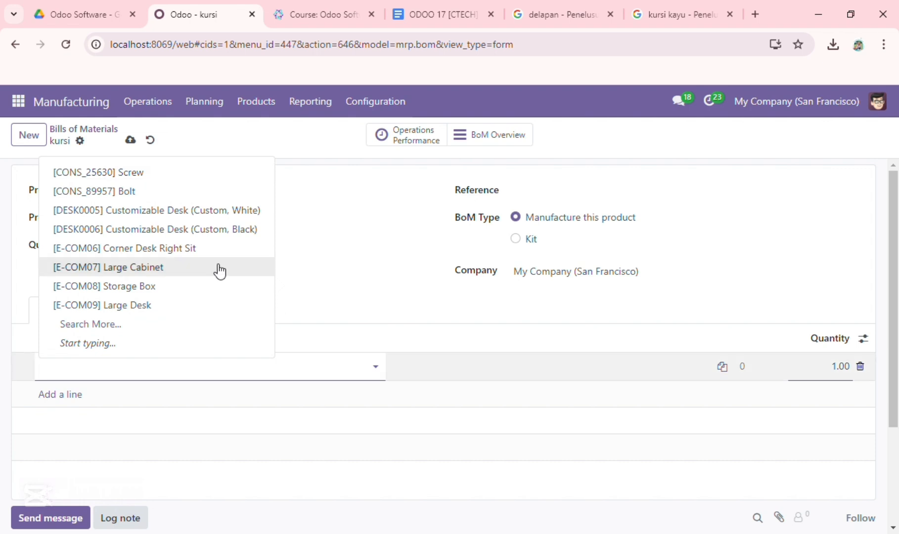
{"action": "left_click", "coordinate": [160, 324]}
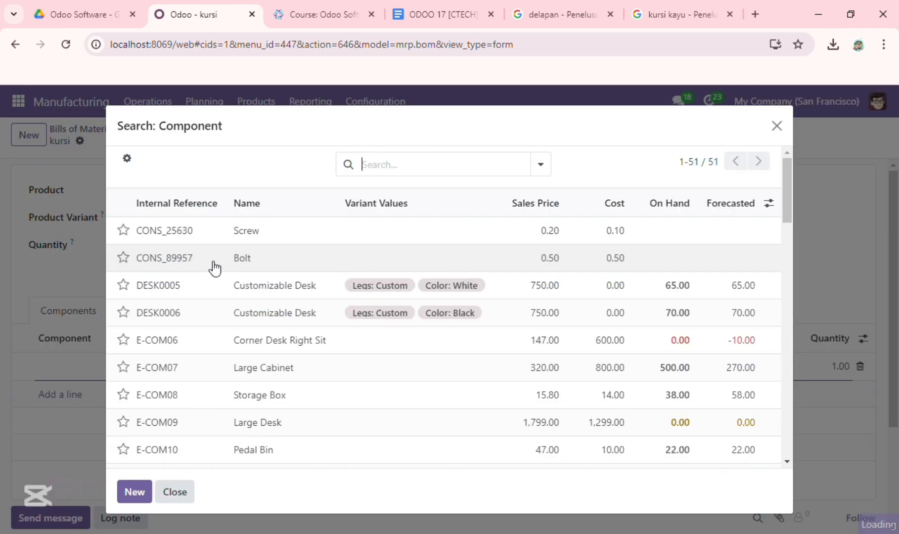
{"action": "scroll", "coordinate": [213, 267], "scroll_direction": "down", "scroll_amount": 10}
{"action": "left_click", "coordinate": [265, 247]}
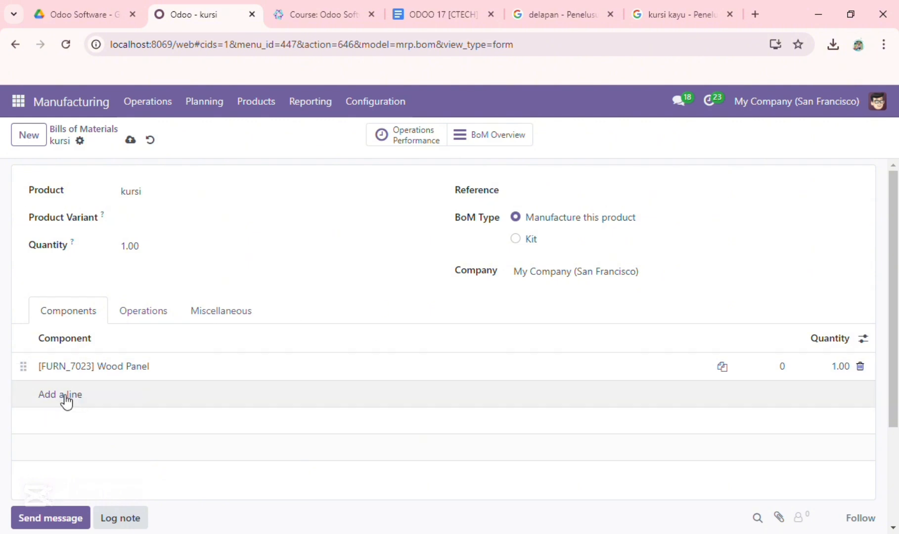
Add Bolt (CONS_89957) as the second component of the kursi bill of materials.
{"action": "left_click", "coordinate": [66, 401]}
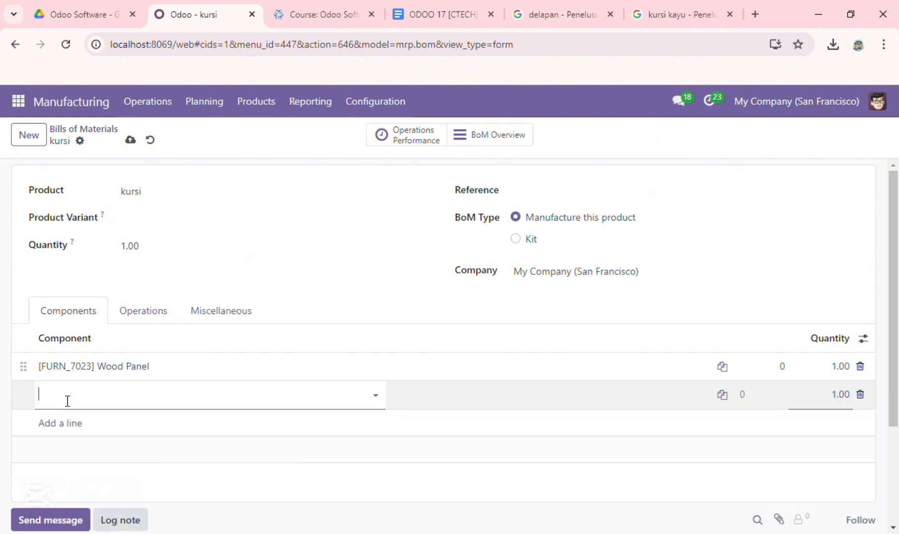
{"action": "left_click", "coordinate": [382, 396]}
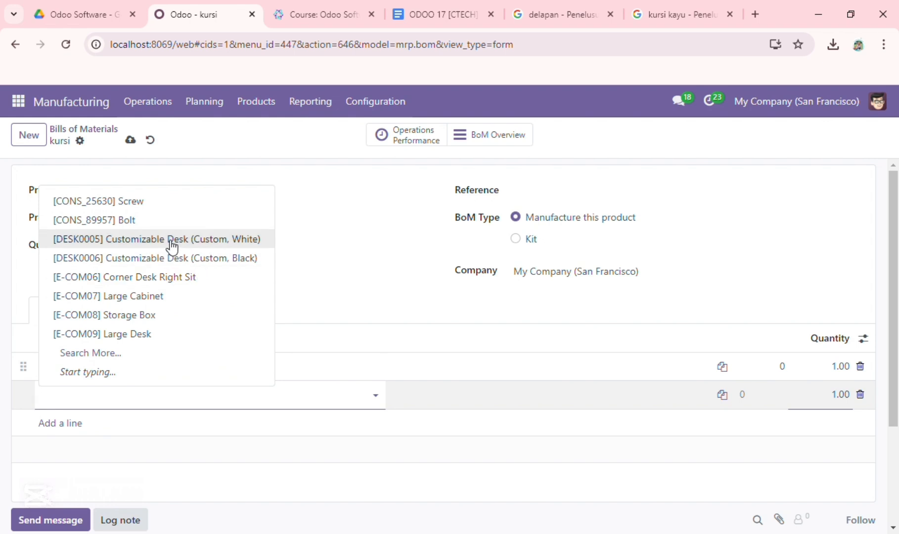
{"action": "left_click", "coordinate": [159, 225]}
{"action": "left_click", "coordinate": [393, 287]}
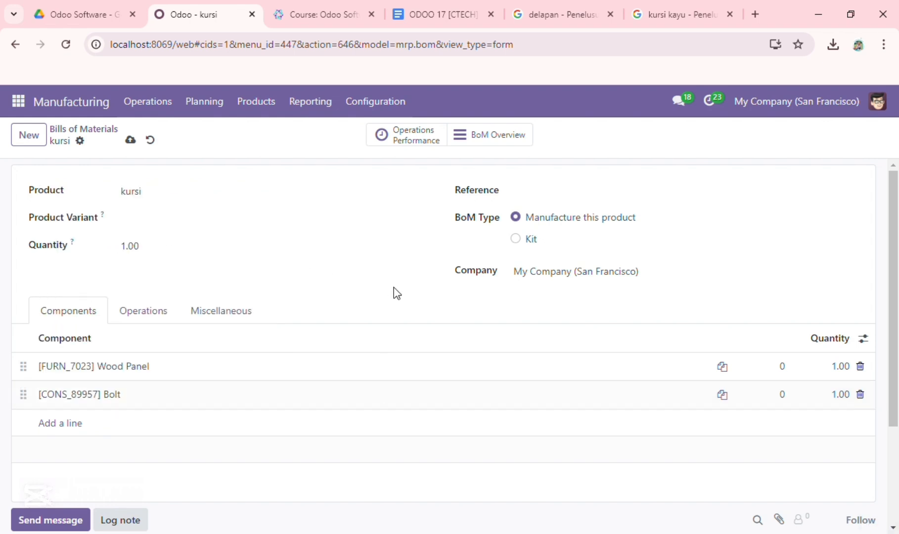
Set the Wood Panel quantity to 2, and save the kursi bill of materials before returning to the list.
{"action": "left_click", "coordinate": [836, 376]}
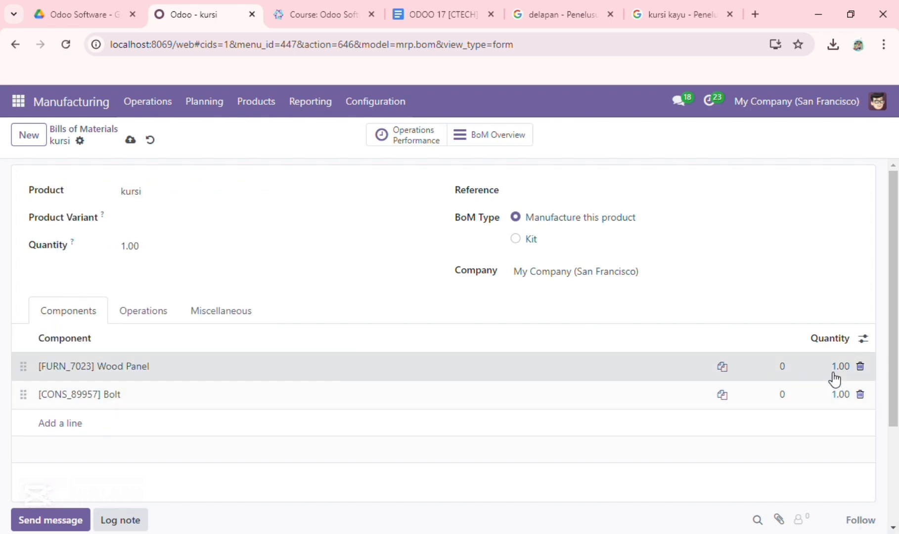
{"action": "type", "text": "2"}
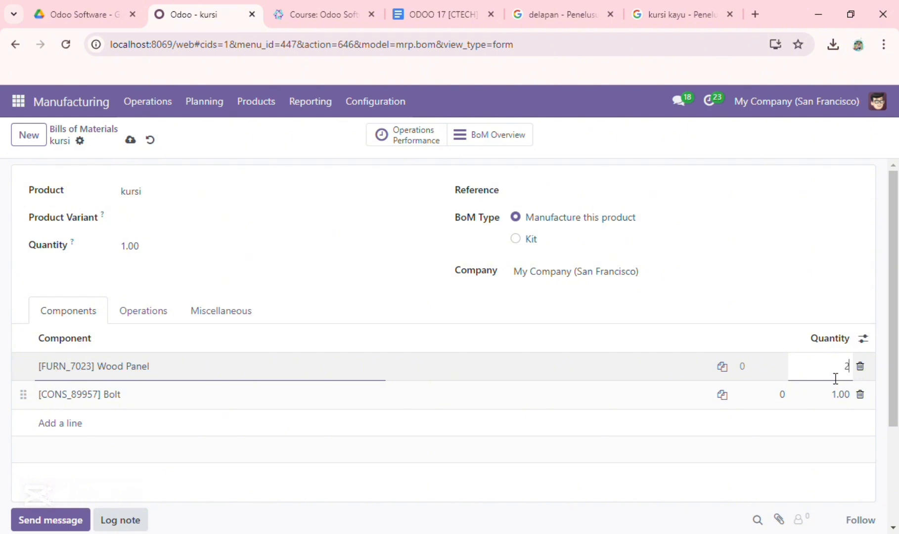
{"action": "key", "text": "Return"}
{"action": "left_click", "coordinate": [784, 317]}
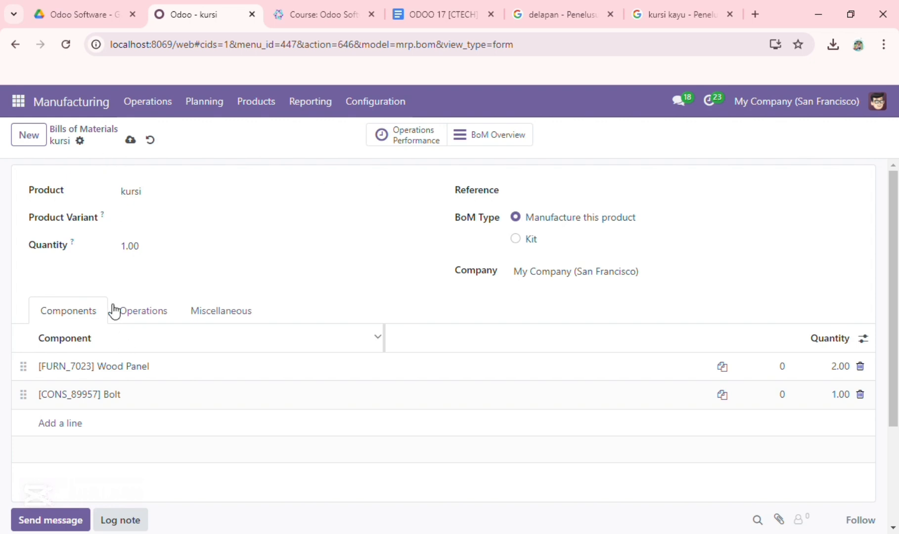
{"action": "left_click", "coordinate": [135, 147]}
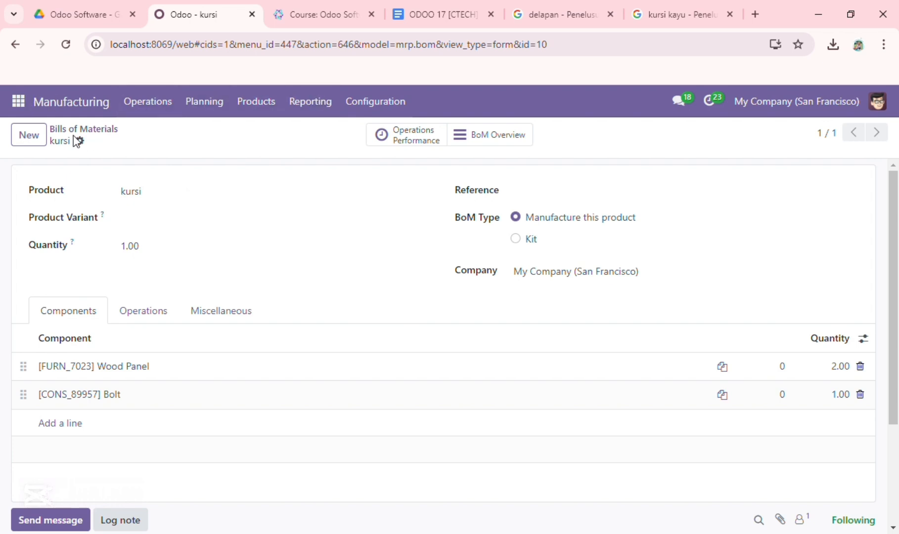
{"action": "left_click", "coordinate": [92, 129]}
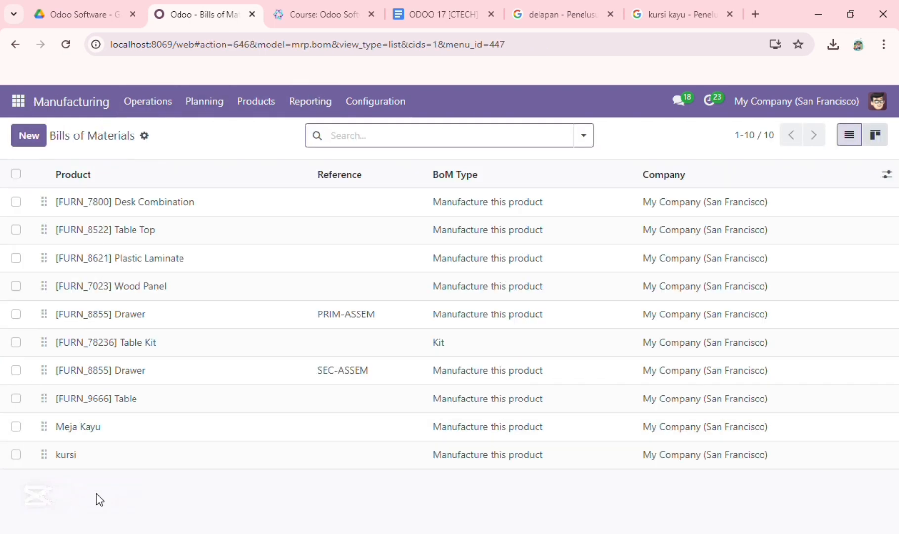